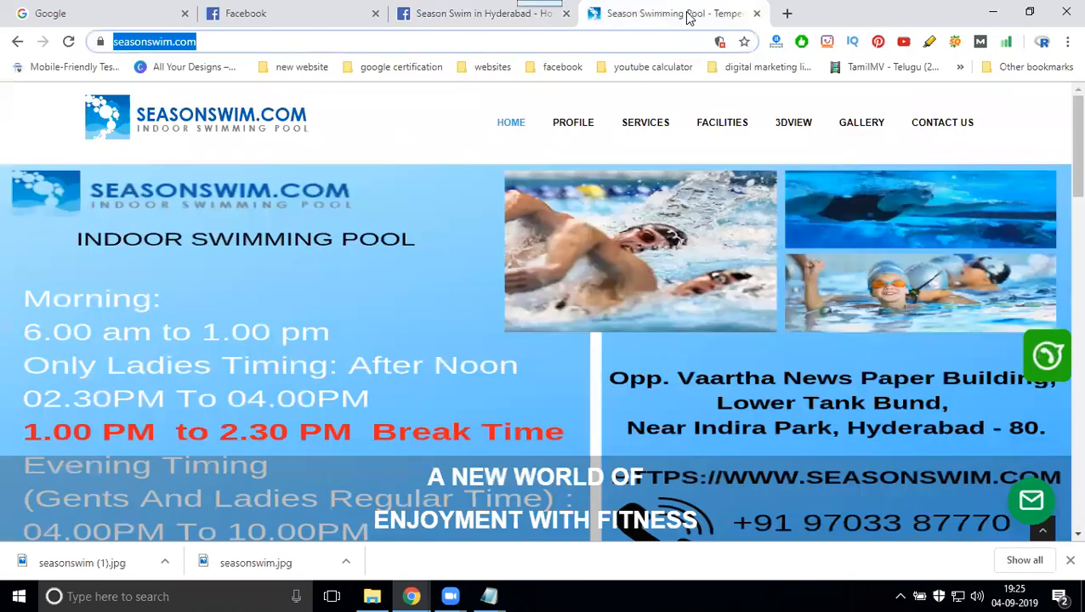
# Step: Review the Season Swim in Hyderabad Facebook page, and open the Facebook Ads accounts page in a new tab
pyautogui.click(453, 20)
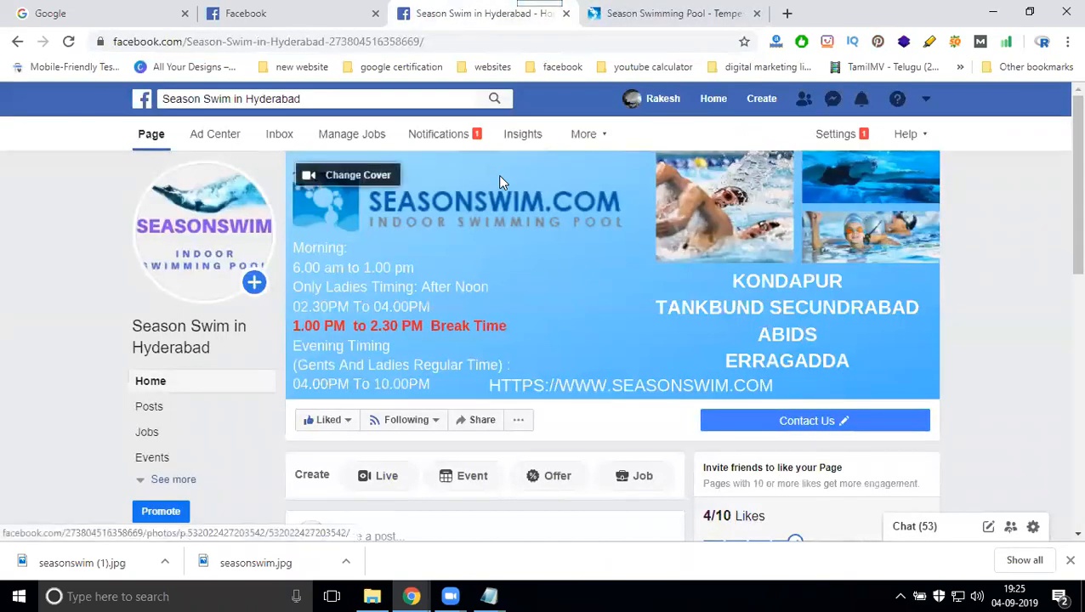
pyautogui.scroll(-3, 497, 175)
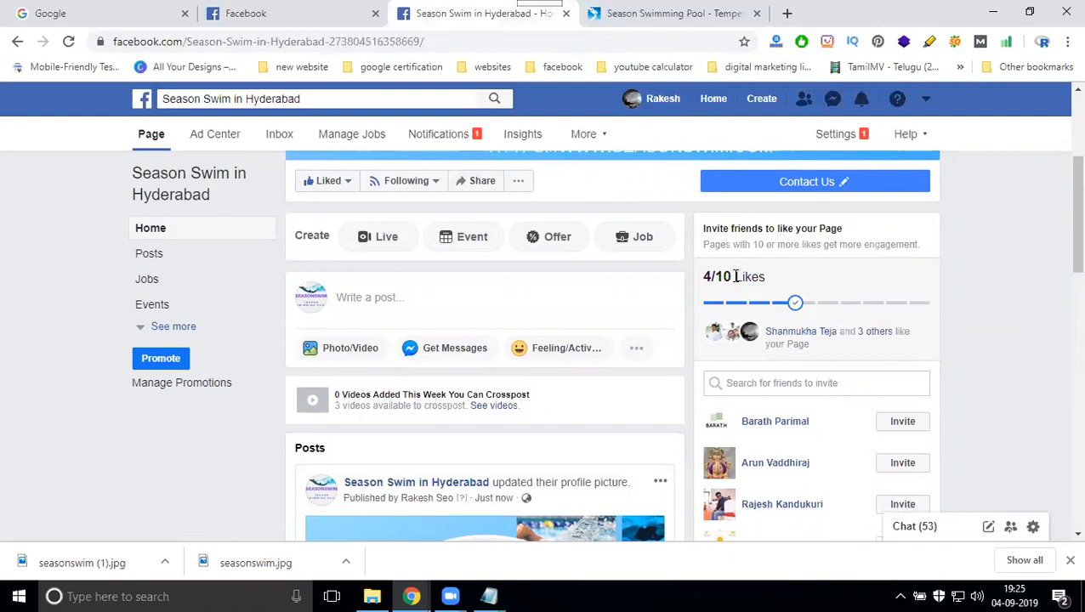
pyautogui.click(787, 12)
pyautogui.write('fac')
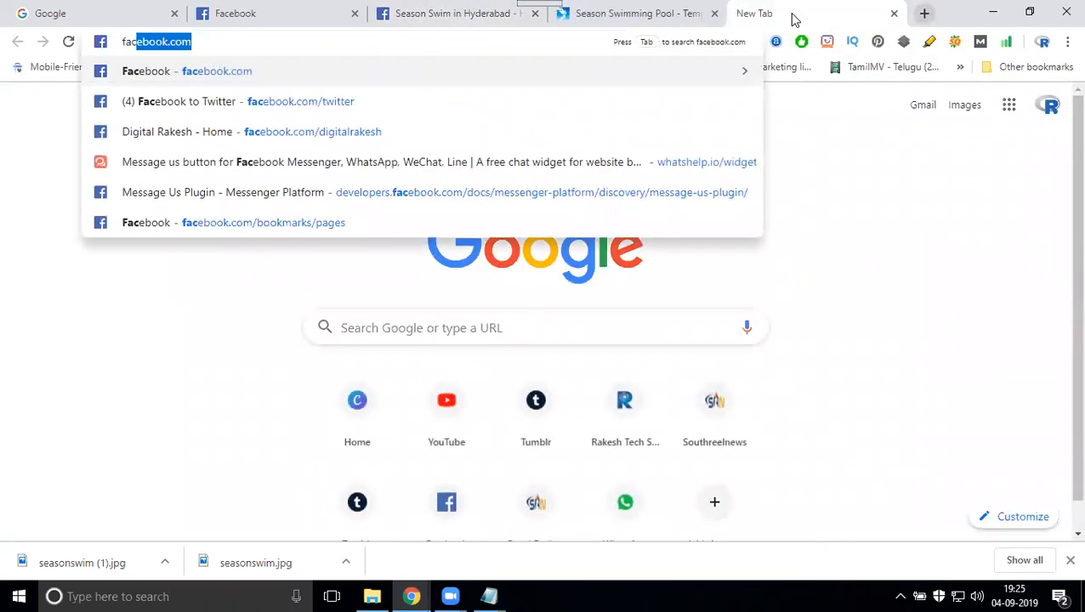
pyautogui.press('Right')
pyautogui.write('/manage')
pyautogui.press('Return')
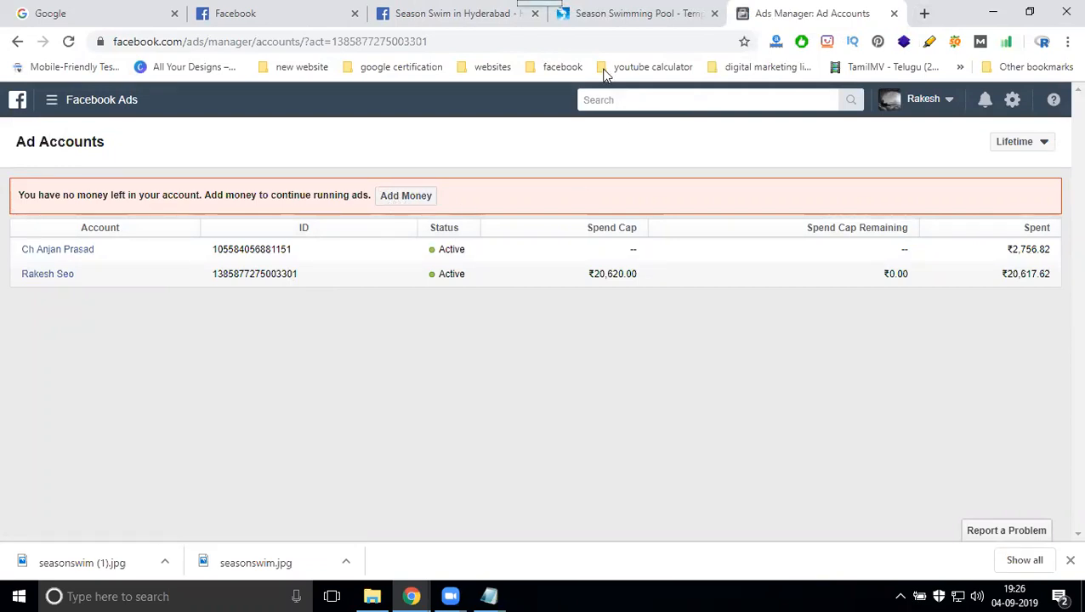
# Step: Go from the ad accounts page to Ads Manager and start a new campaign with the Engagement objective
pyautogui.click(425, 12)
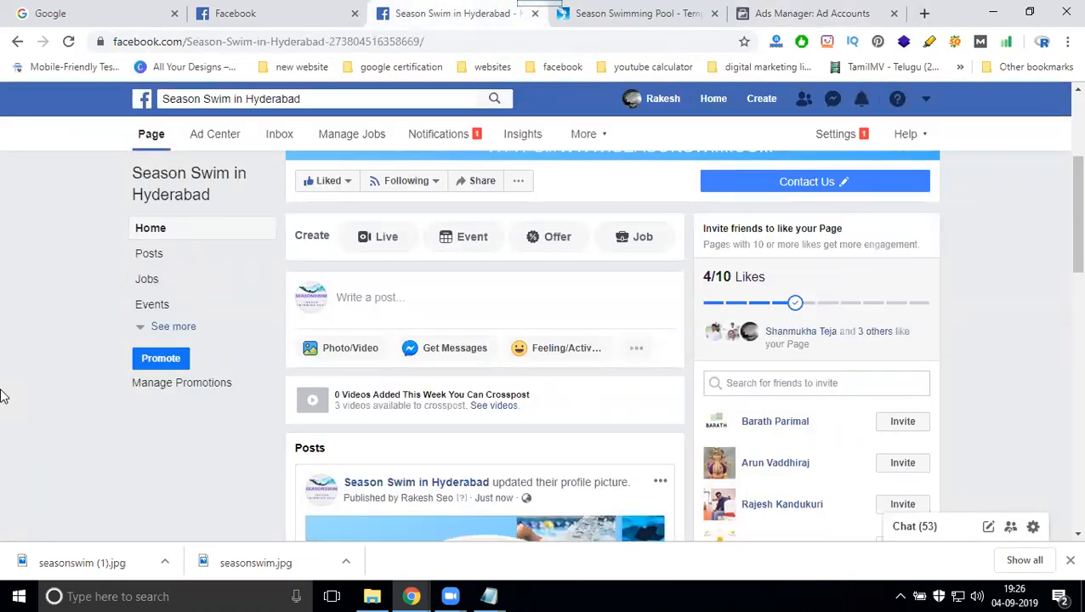
pyautogui.click(761, 12)
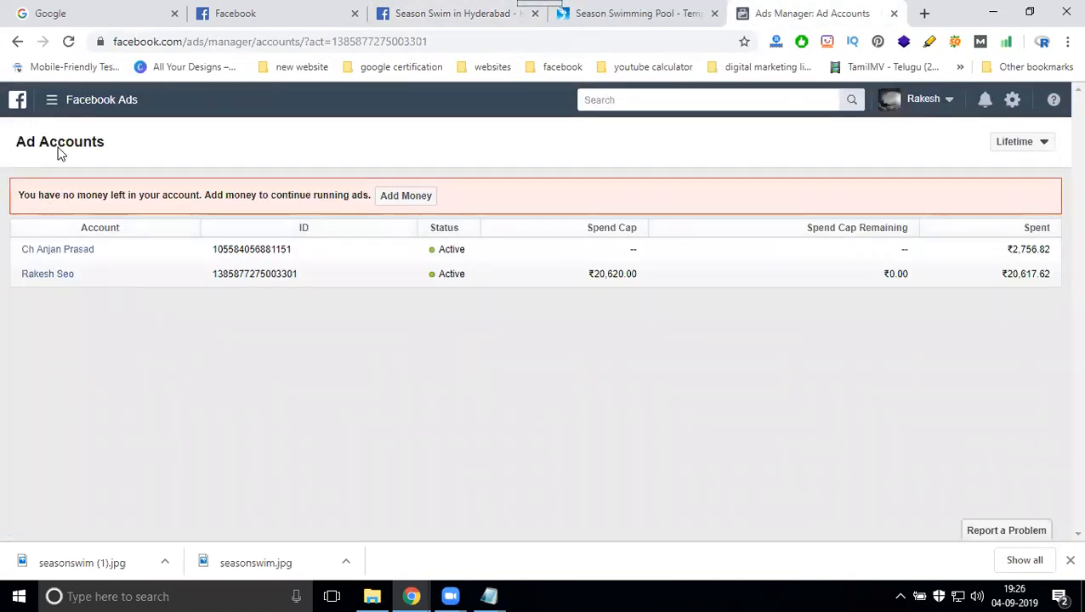
pyautogui.click(52, 99)
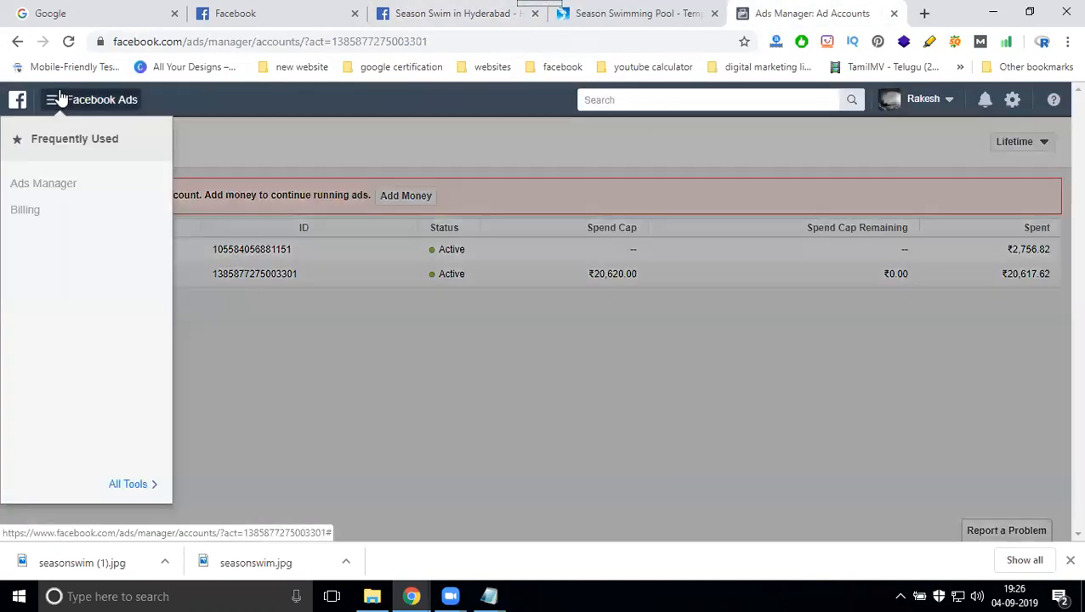
pyautogui.click(49, 192)
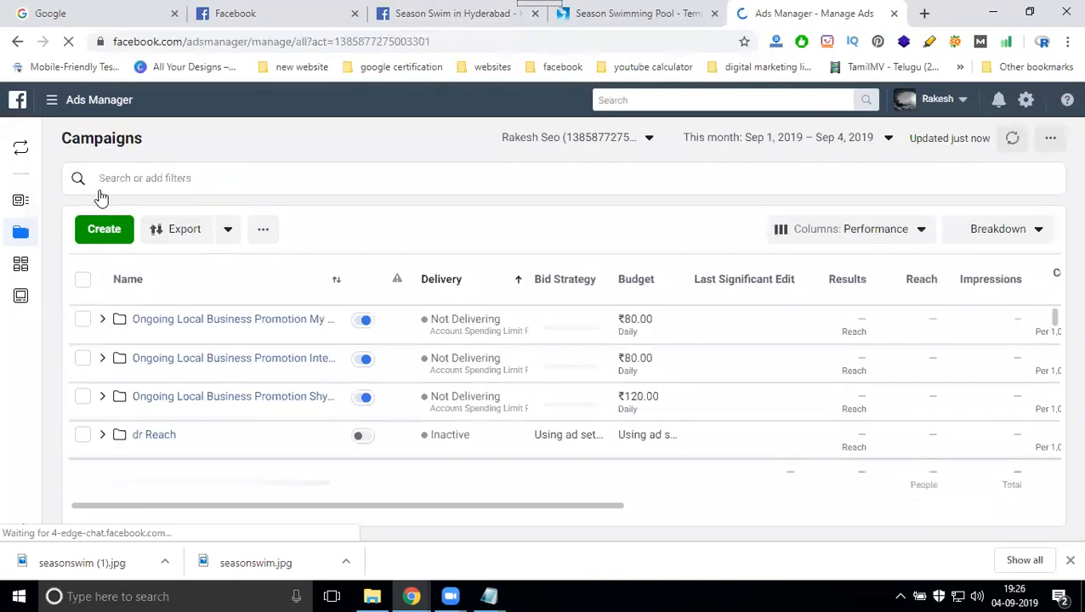
pyautogui.click(81, 236)
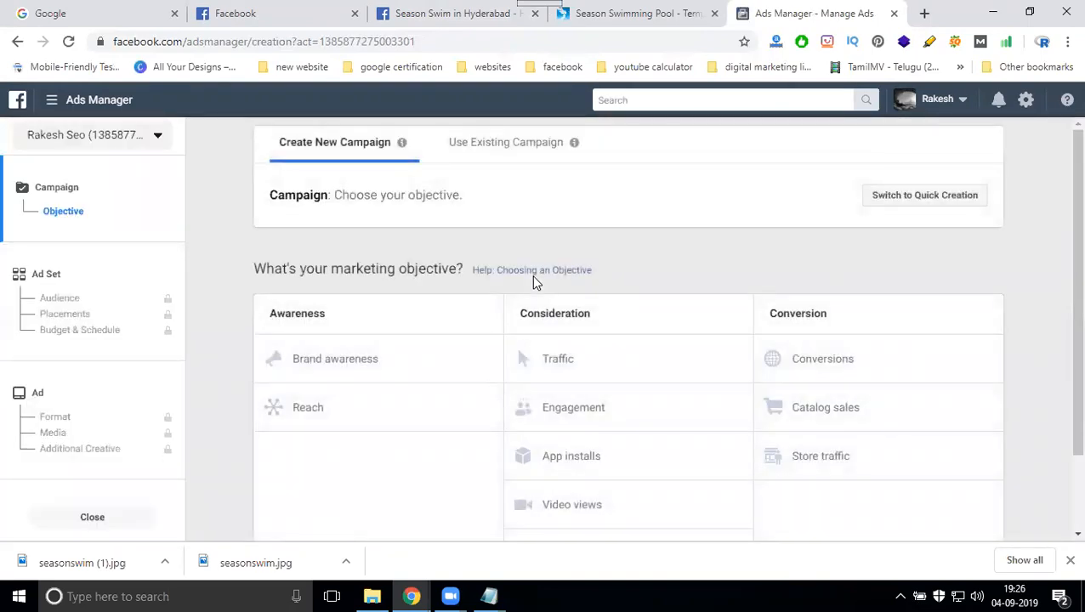
pyautogui.scroll(-1, 536, 282)
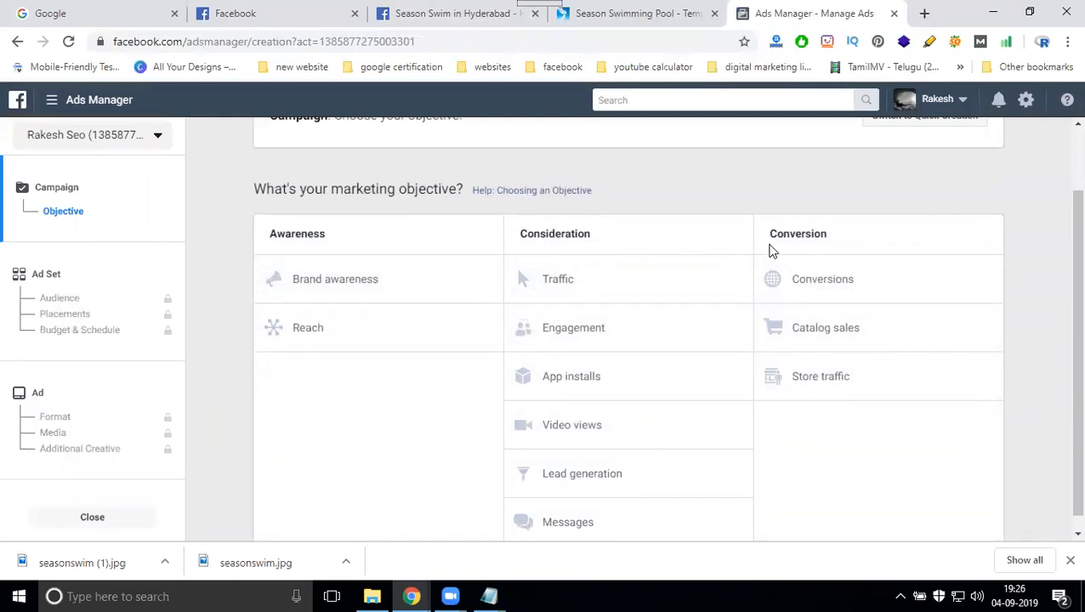
pyautogui.click(599, 330)
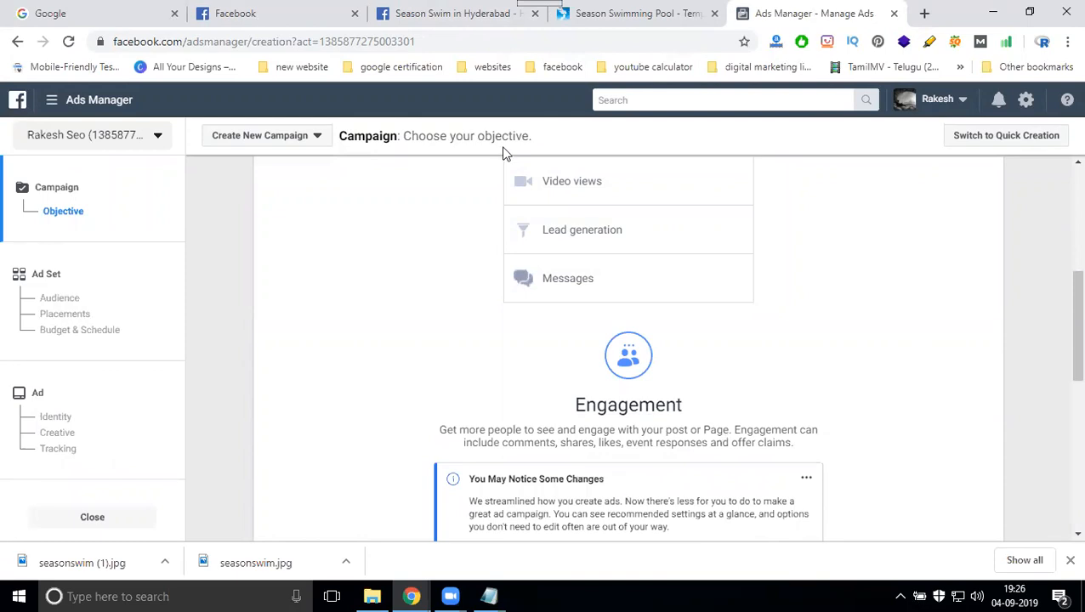
# Step: From the Season Swim page's post composer, bring up the business advertising options and choose Promote Your Page
pyautogui.click(441, 12)
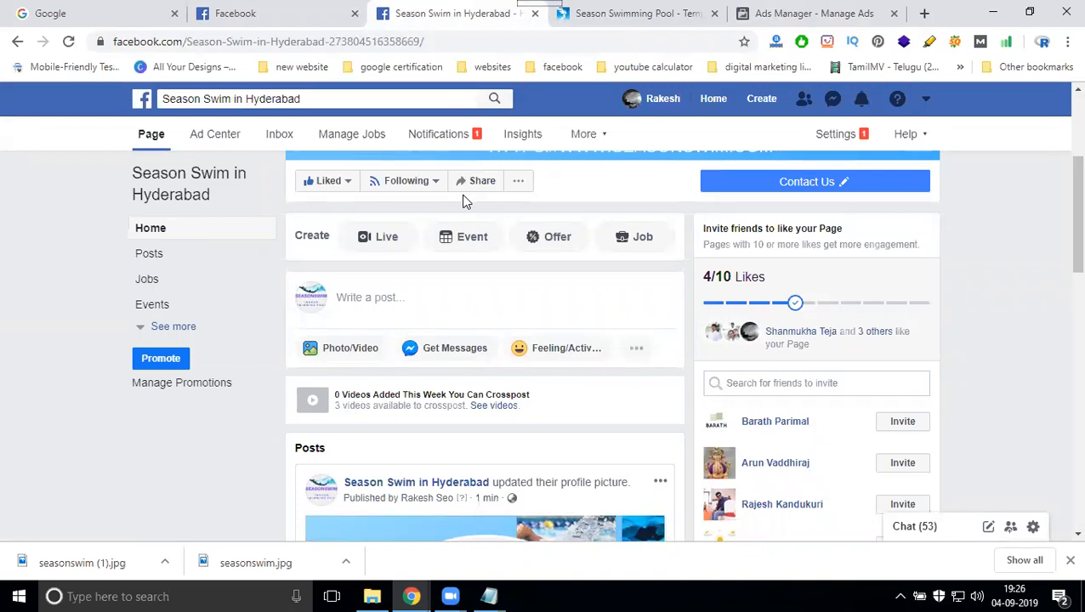
pyautogui.click(639, 350)
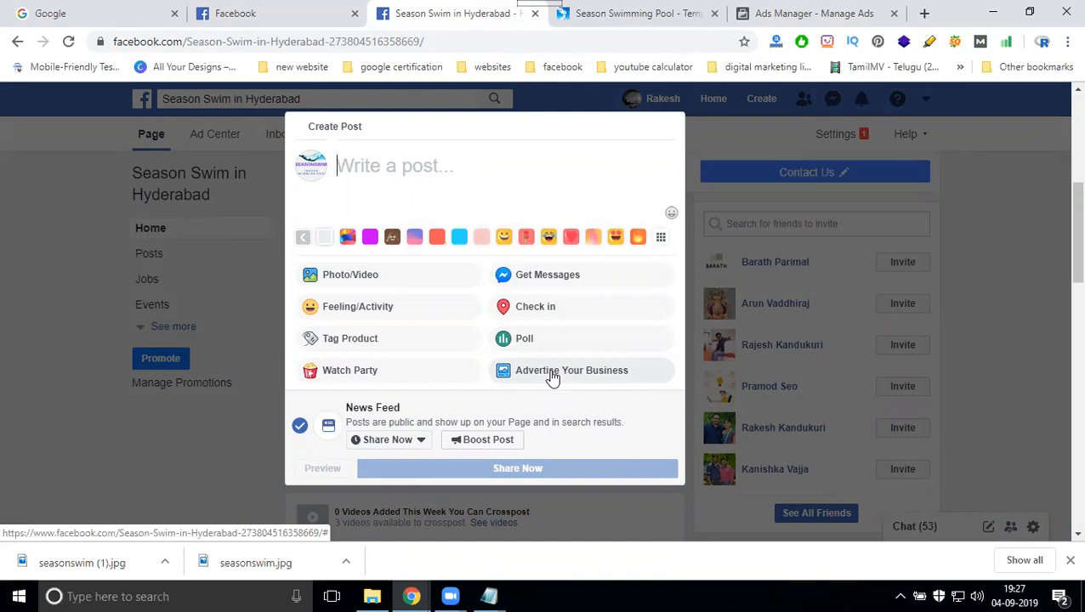
pyautogui.click(551, 376)
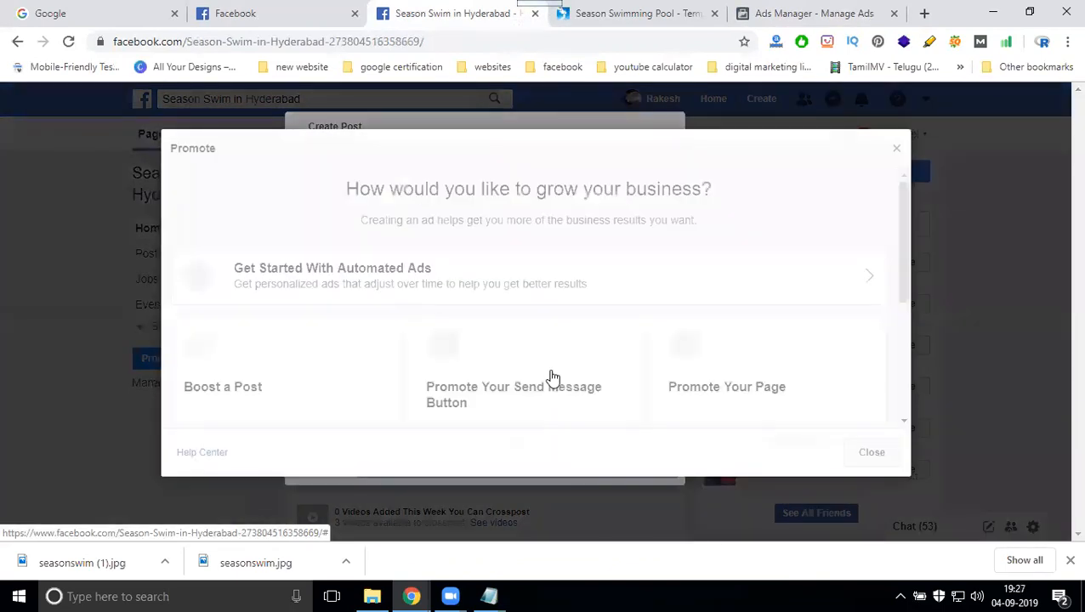
pyautogui.scroll(-1, 544, 272)
pyautogui.scroll(-2, 561, 257)
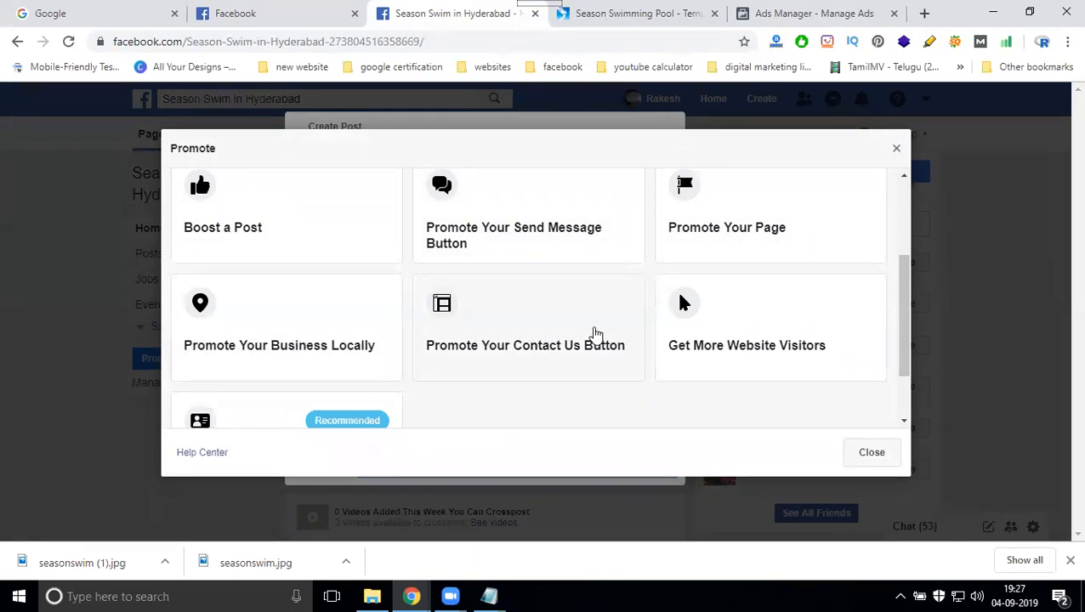
pyautogui.scroll(-1, 394, 368)
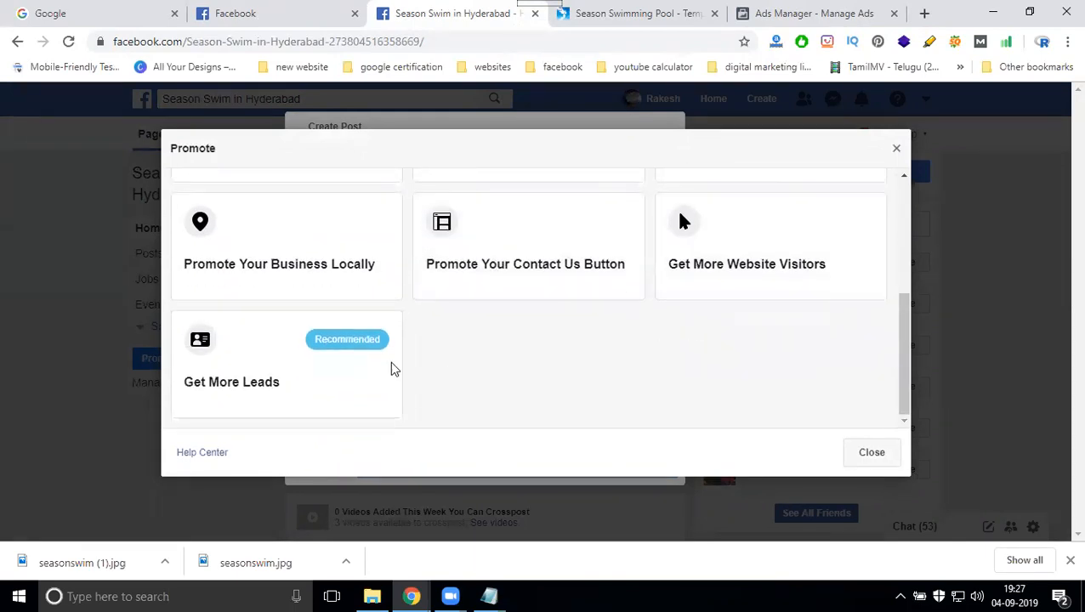
pyautogui.scroll(2, 263, 385)
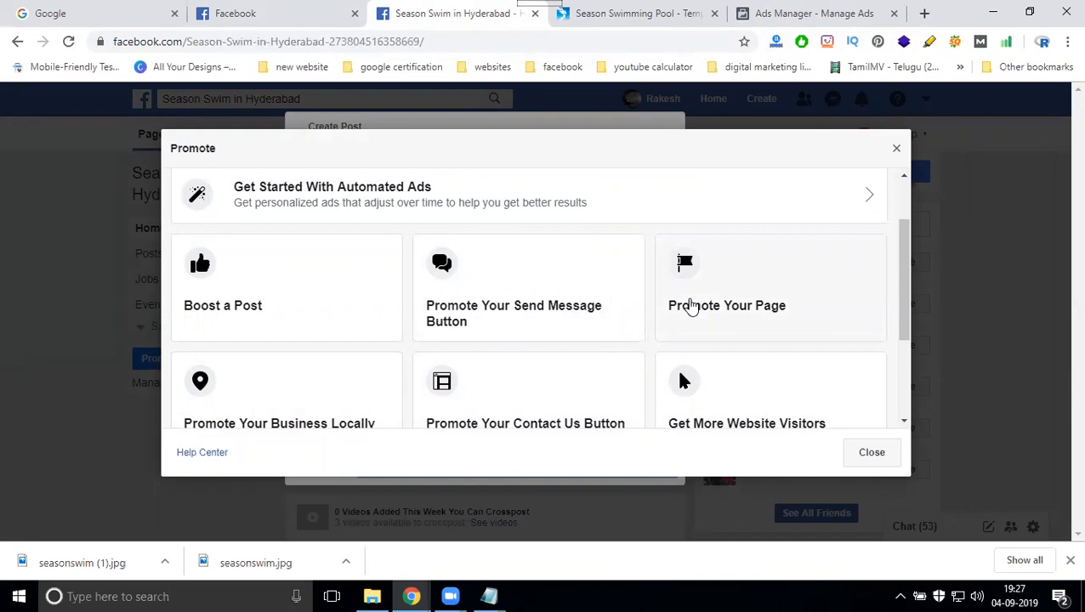
pyautogui.click(690, 307)
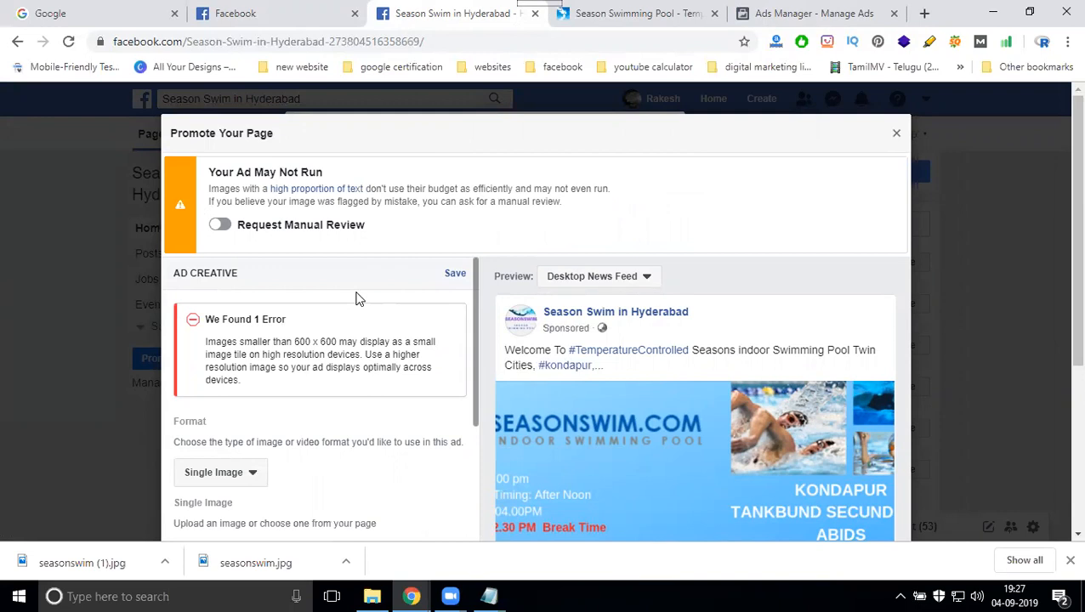
# Step: Search Google for "facebook overlay" in a new tab and open Facebook's Text Overlay Tool in its own tab
pyautogui.click(925, 13)
pyautogui.write('fac')
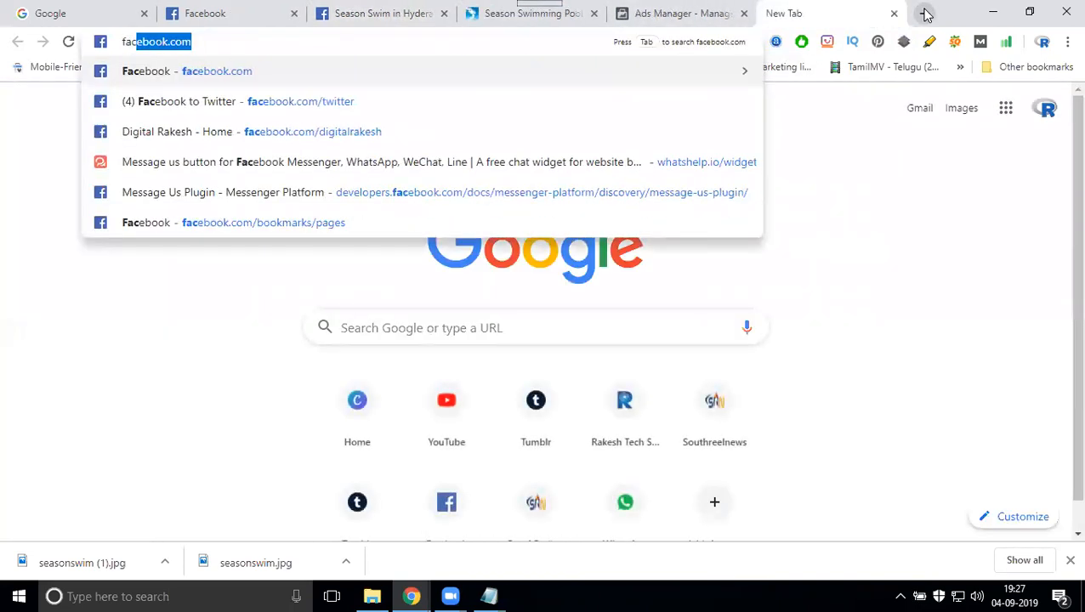
pyautogui.write('ebook')
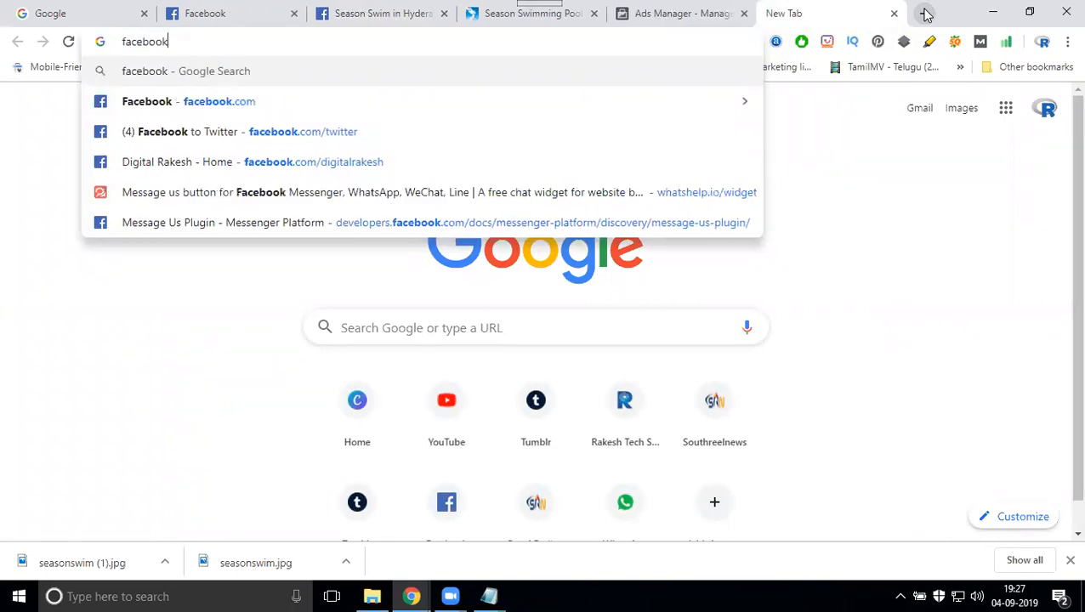
pyautogui.write(' overlay')
pyautogui.press('BackSpace')
pyautogui.press('Return')
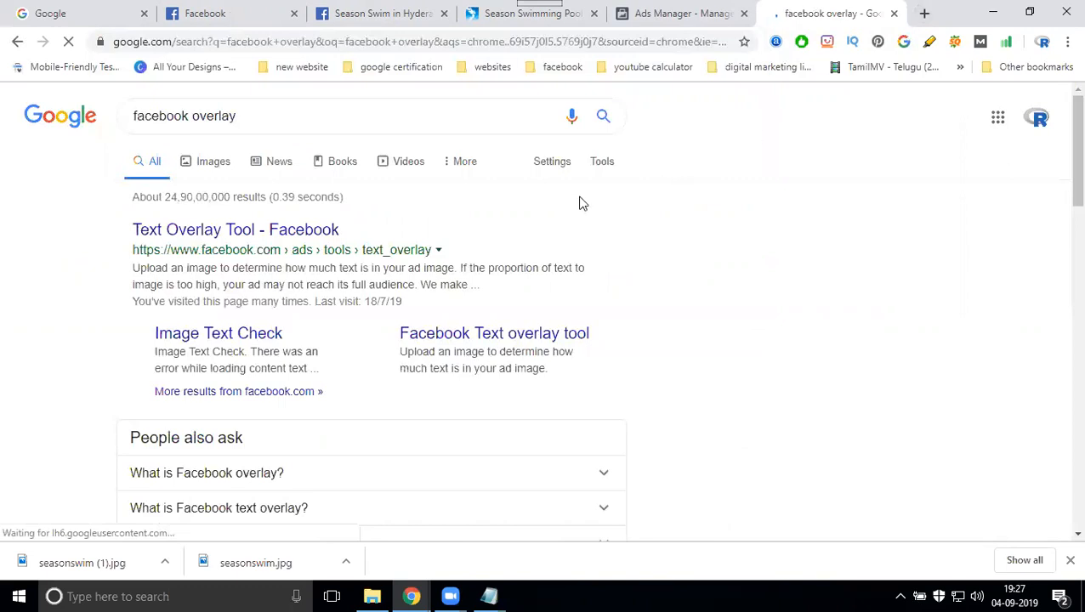
pyautogui.middleClick(297, 235)
pyautogui.click(814, 10)
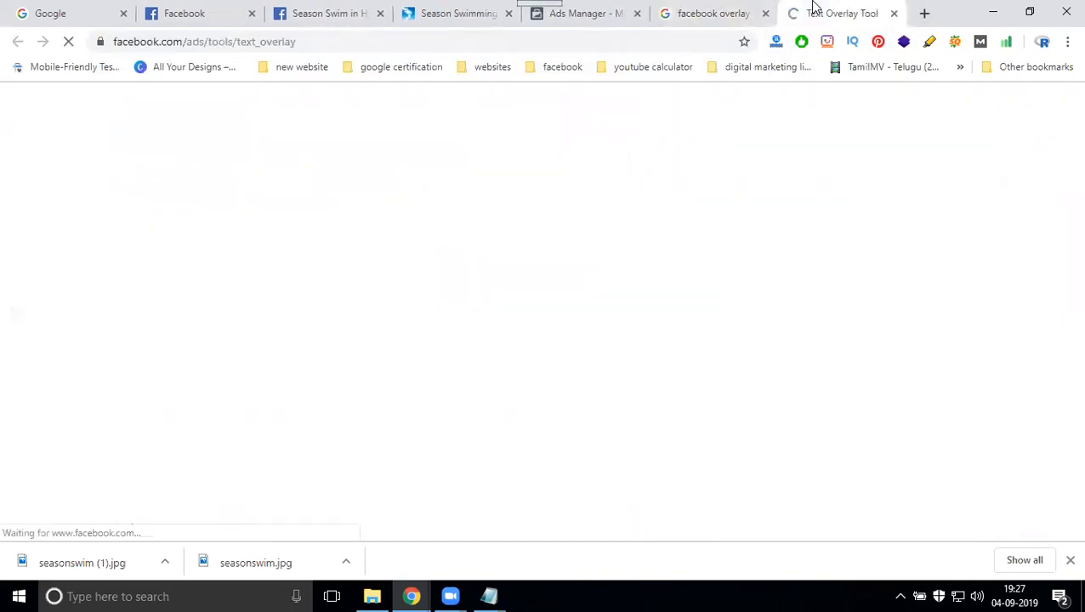
# Step: Copy the Text Overlay Tool's web address into the untitled Notepad notes, several blank lines below the existing text
pyautogui.click(327, 38)
pyautogui.hotkey('ctrl', 'c')
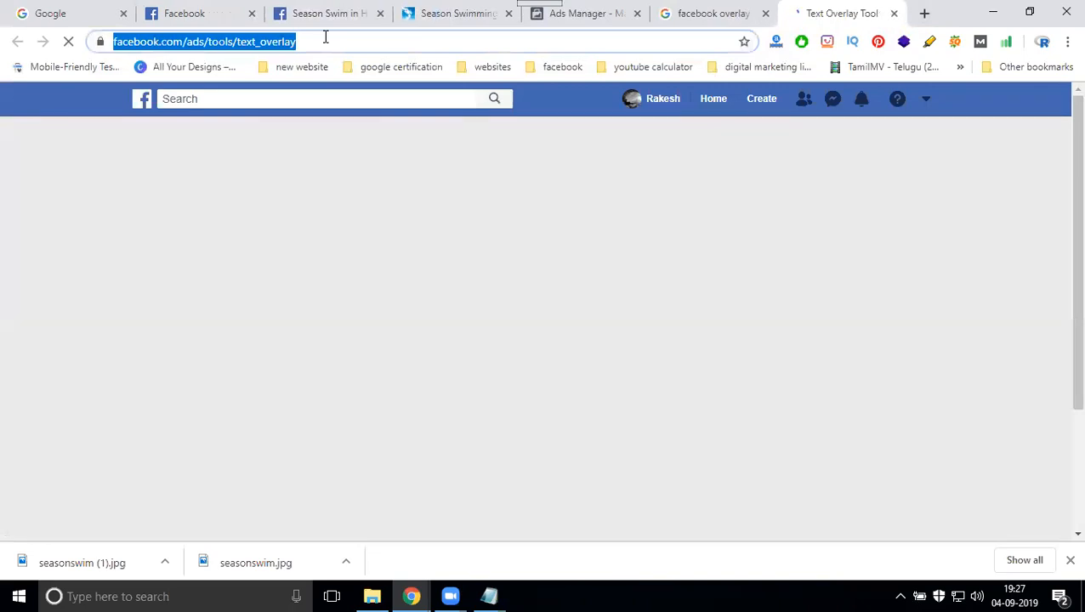
pyautogui.moveTo(488, 595)
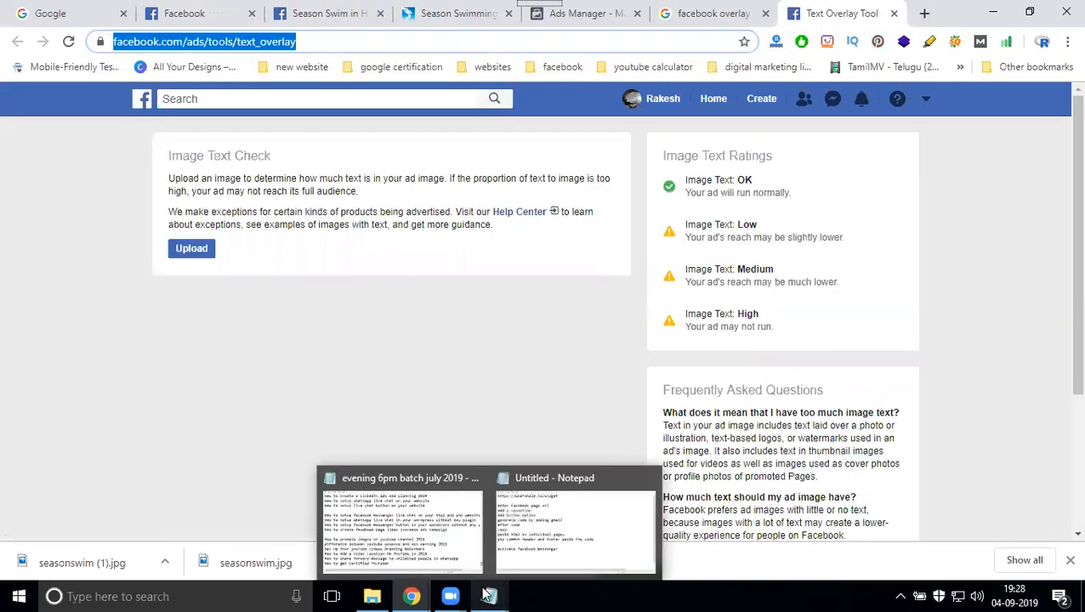
pyautogui.click(570, 550)
pyautogui.click(450, 383)
pyautogui.press('Return')
pyautogui.press('Return')
pyautogui.press('Return')
pyautogui.press('Return')
pyautogui.press('Return')
pyautogui.press('Return')
pyautogui.press('Return')
pyautogui.press('Return')
pyautogui.press('Return')
pyautogui.press('Return')
pyautogui.press('Return')
pyautogui.press('Return')
pyautogui.press('Return')
pyautogui.press('Return')
pyautogui.press('Return')
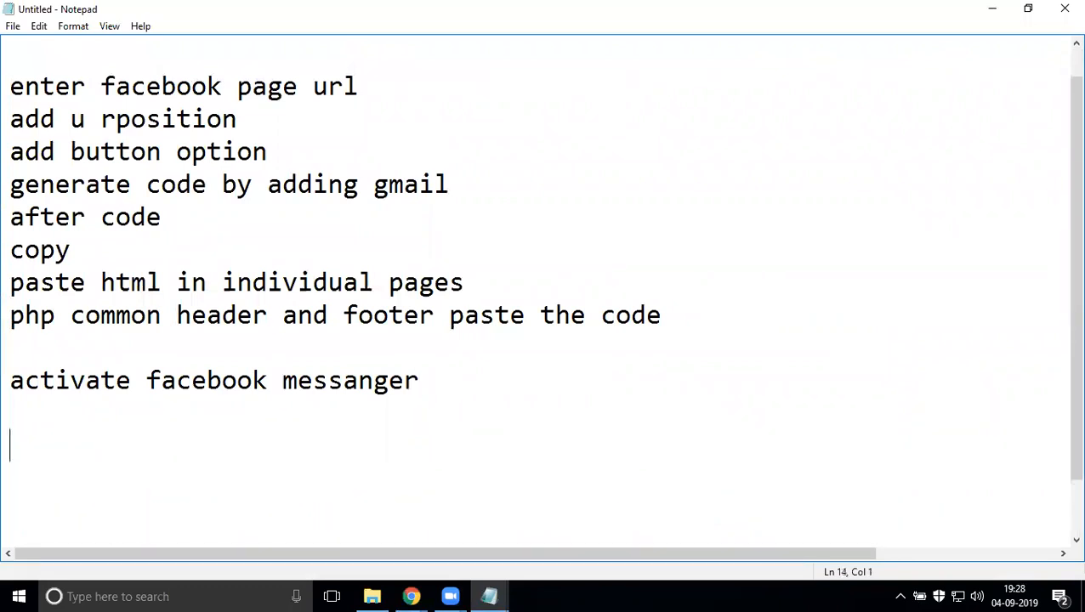
pyautogui.click(29, 195)
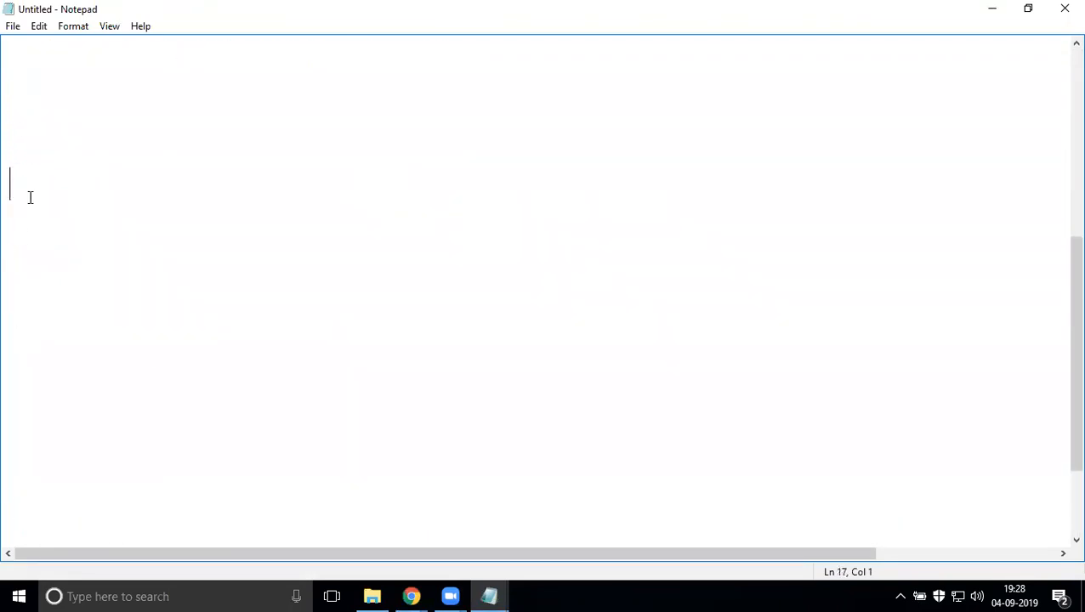
pyautogui.hotkey('ctrl', 'v')
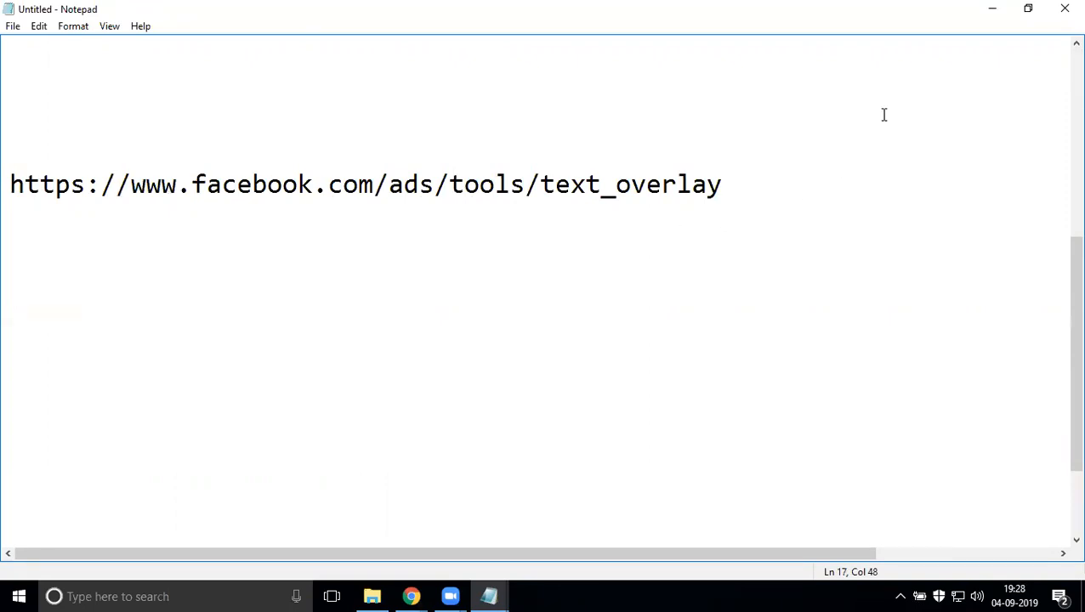
pyautogui.click(985, 15)
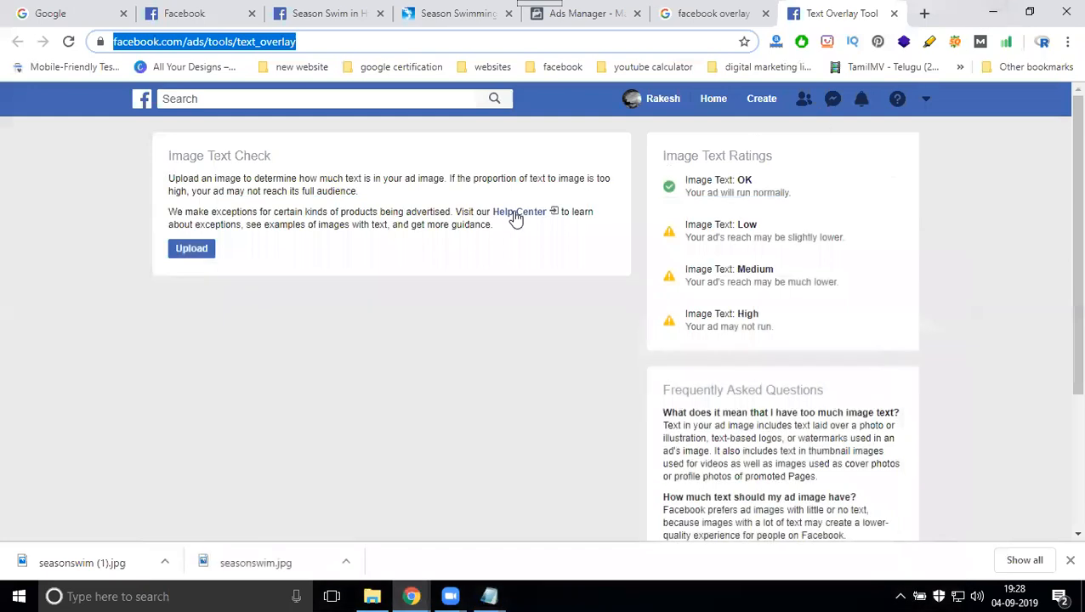
# Step: Return to the Season Swim page promotion and open the image library for the ad's single image
pyautogui.click(331, 14)
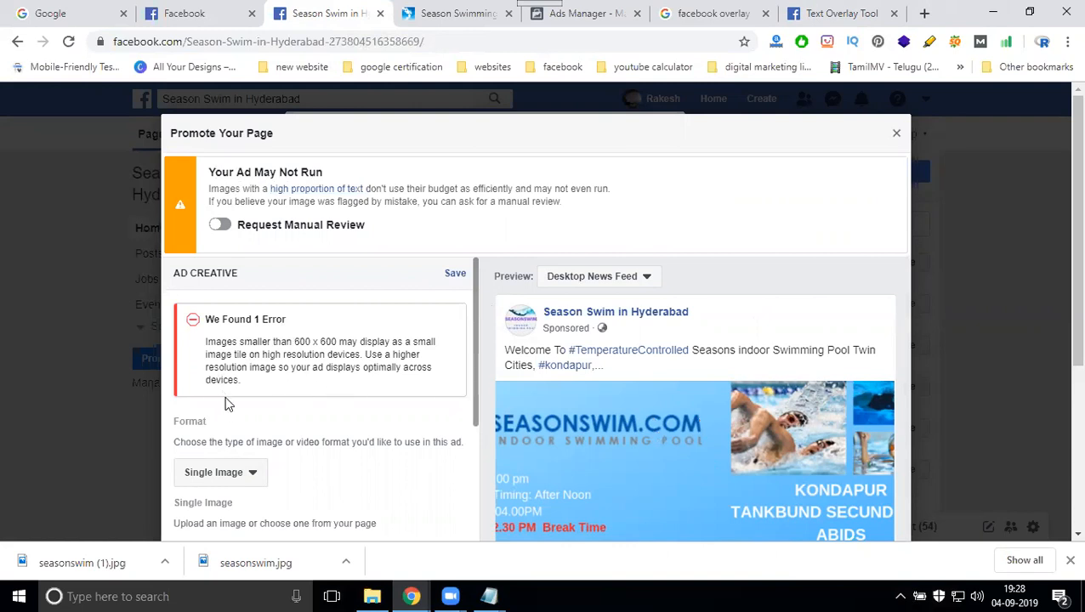
pyautogui.scroll(-2, 226, 406)
pyautogui.scroll(-2, 230, 327)
pyautogui.scroll(1, 221, 321)
pyautogui.click(219, 322)
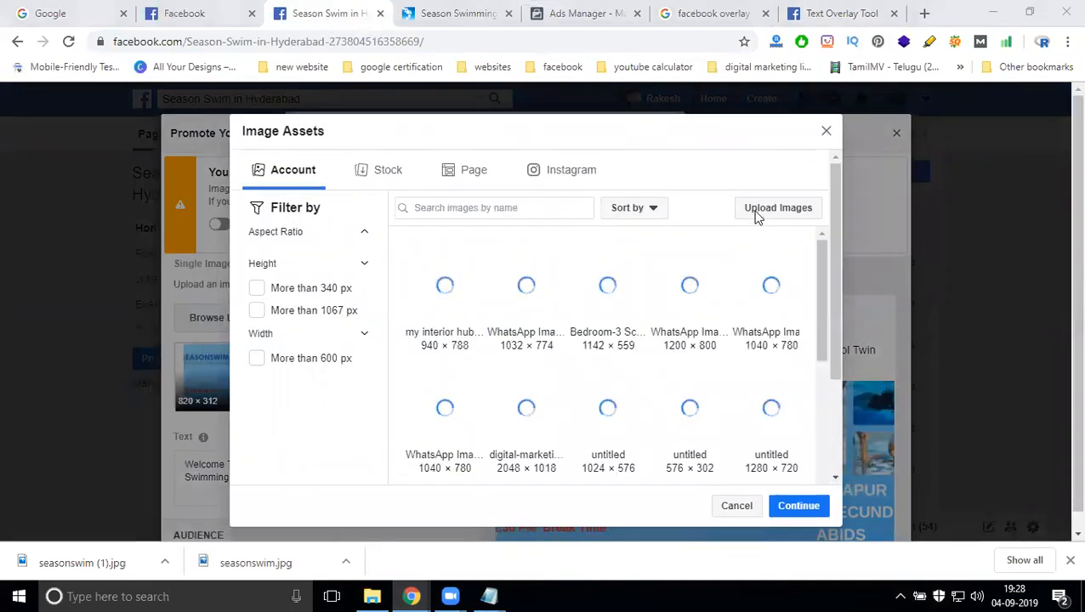
# Step: Upload the Kondapur indoor swimming pool image with contact text from the season swim folder under final projects on drive E
pyautogui.click(757, 218)
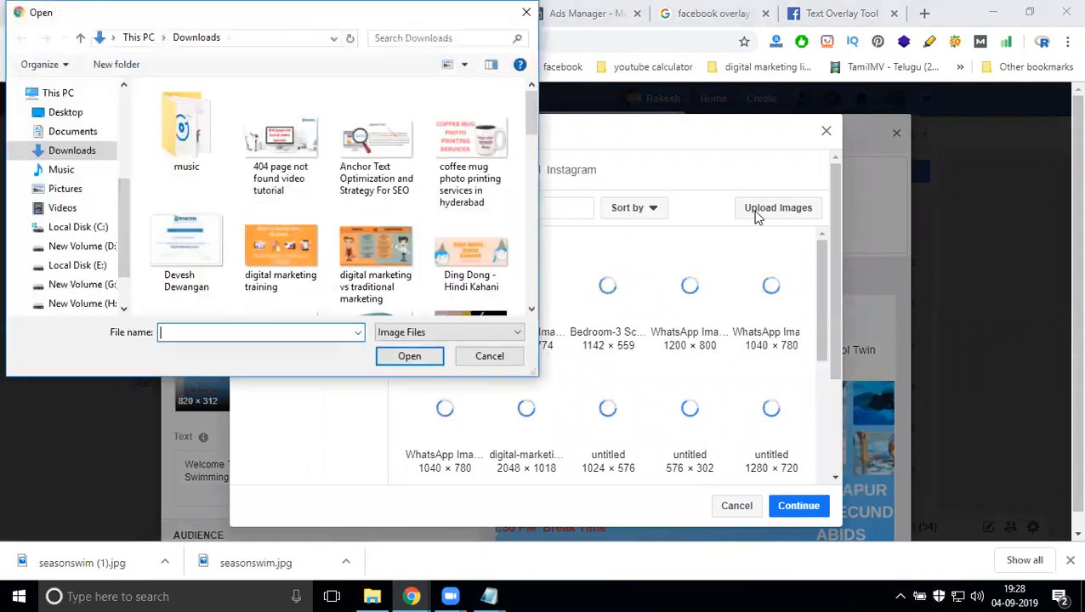
pyautogui.click(84, 266)
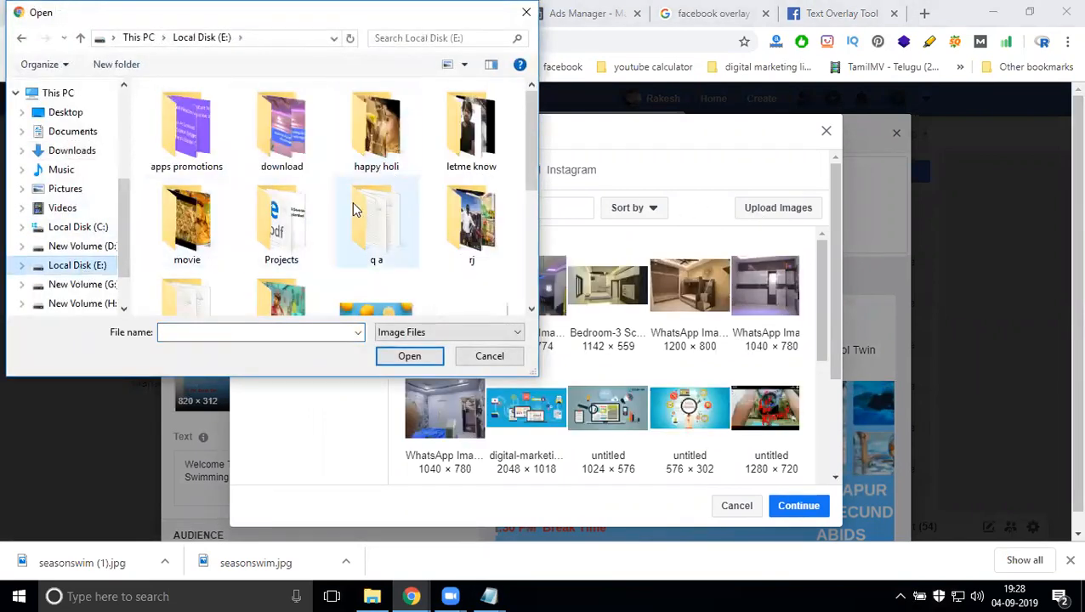
pyautogui.doubleClick(301, 216)
pyautogui.doubleClick(382, 115)
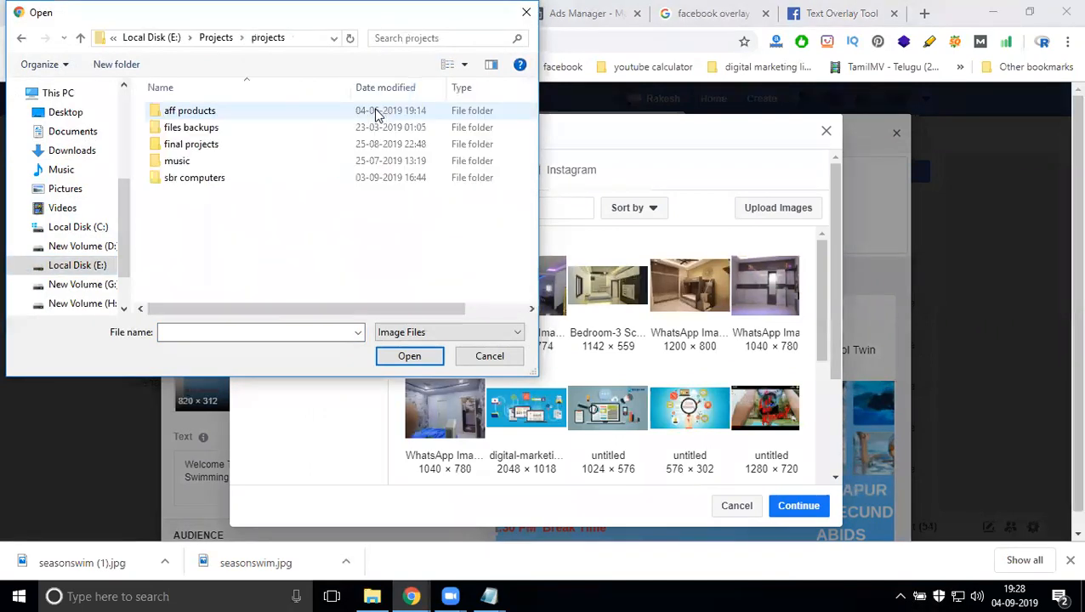
pyautogui.doubleClick(213, 150)
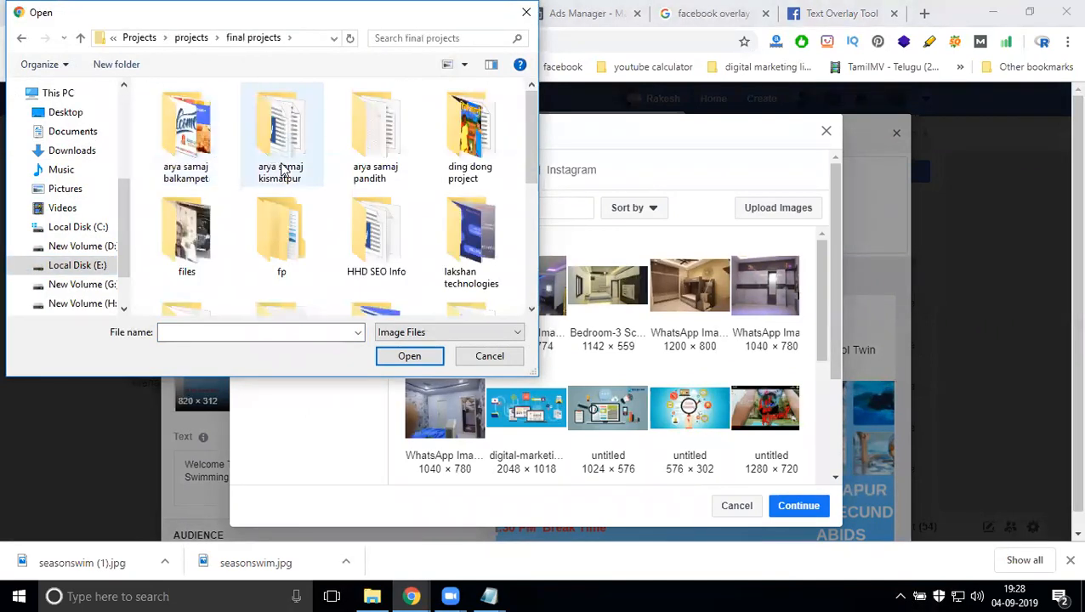
pyautogui.scroll(-1, 283, 174)
pyautogui.doubleClick(272, 260)
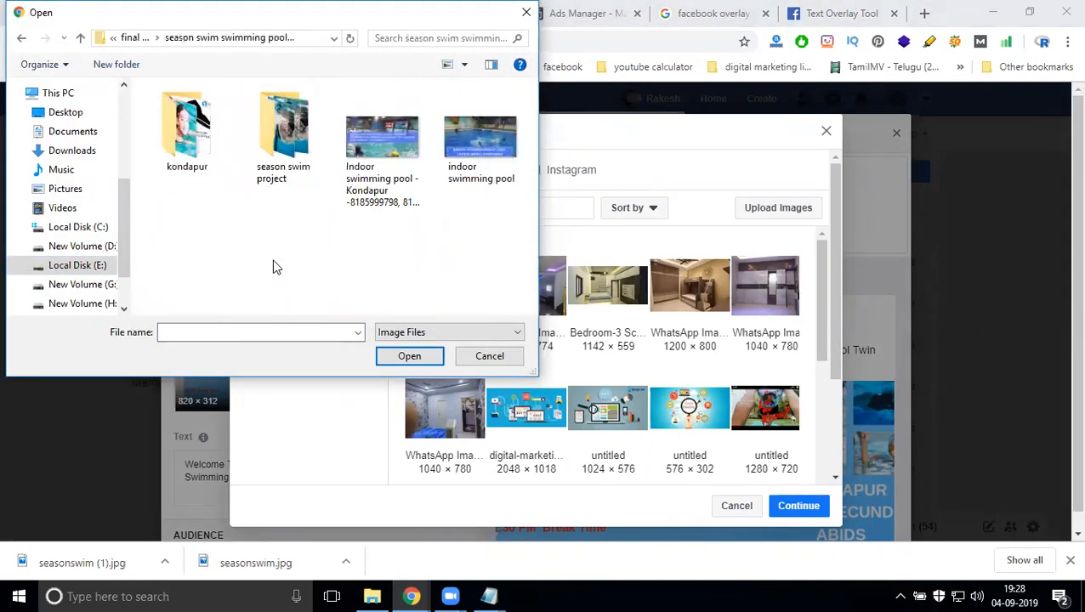
pyautogui.doubleClick(361, 163)
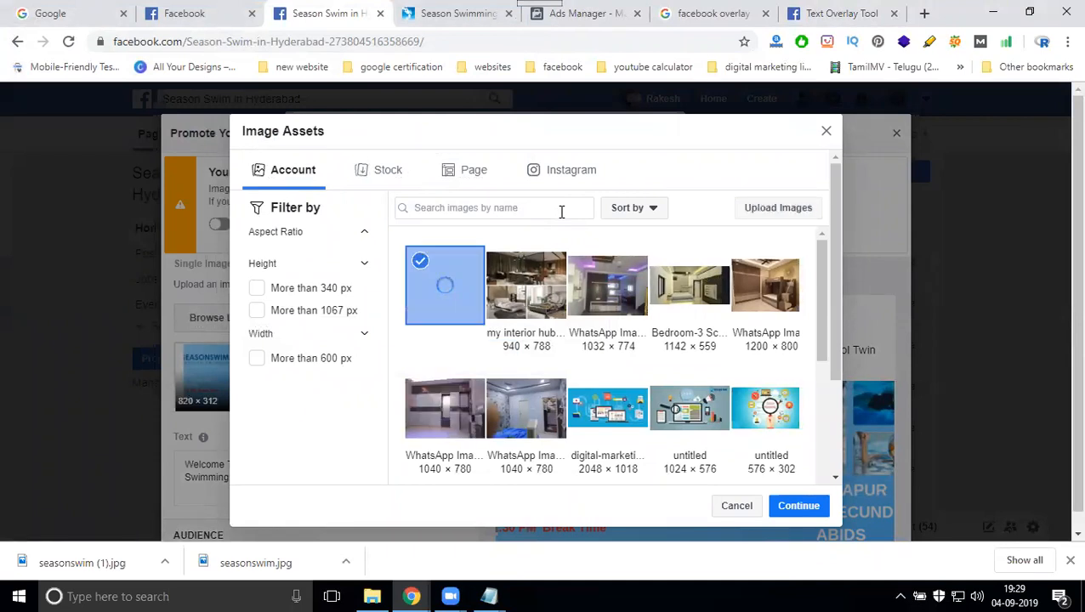
# Step: Check the amount of text in the same Kondapur indoor swimming pool image with Facebook's Text Overlay Tool
pyautogui.click(829, 13)
pyautogui.click(189, 262)
pyautogui.click(365, 152)
pyautogui.doubleClick(365, 154)
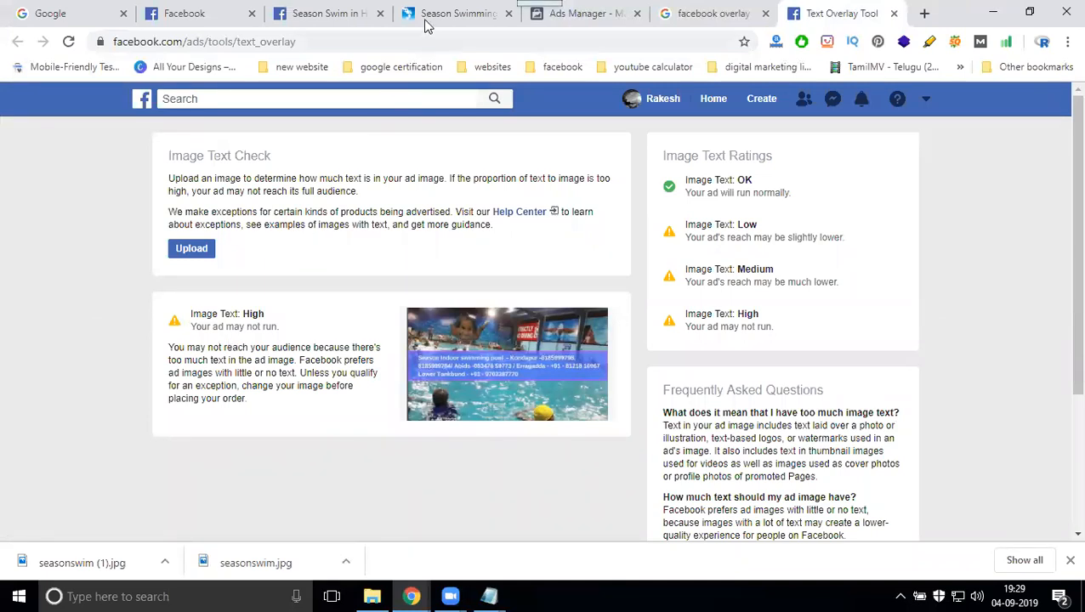
# Step: Apply the uploaded Kondapur pool image to the page promotion and look at the available ad preview placements
pyautogui.click(317, 12)
pyautogui.click(793, 507)
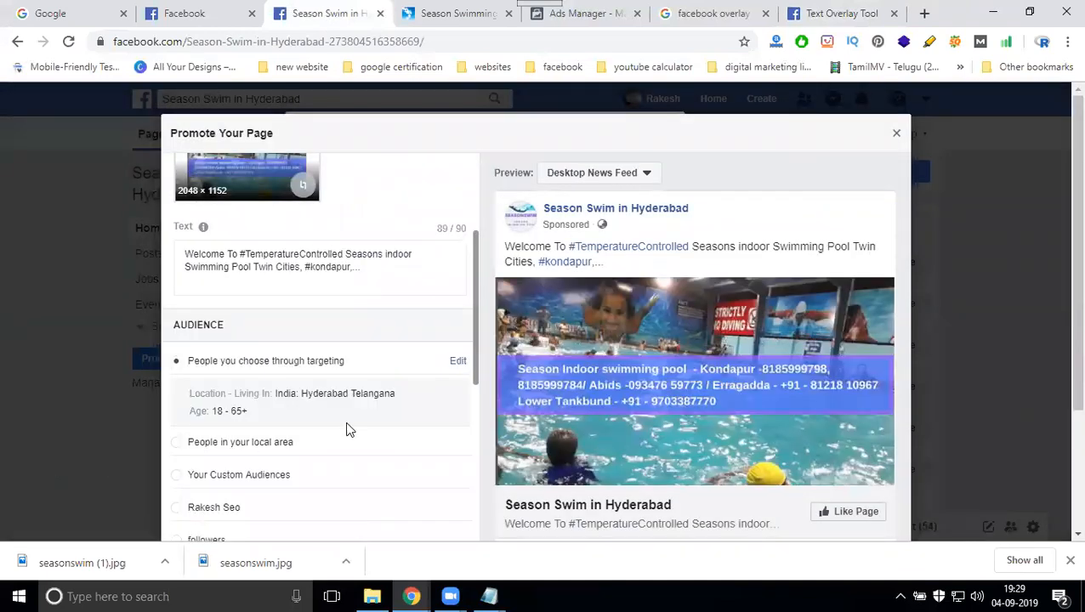
pyautogui.scroll(3, 347, 427)
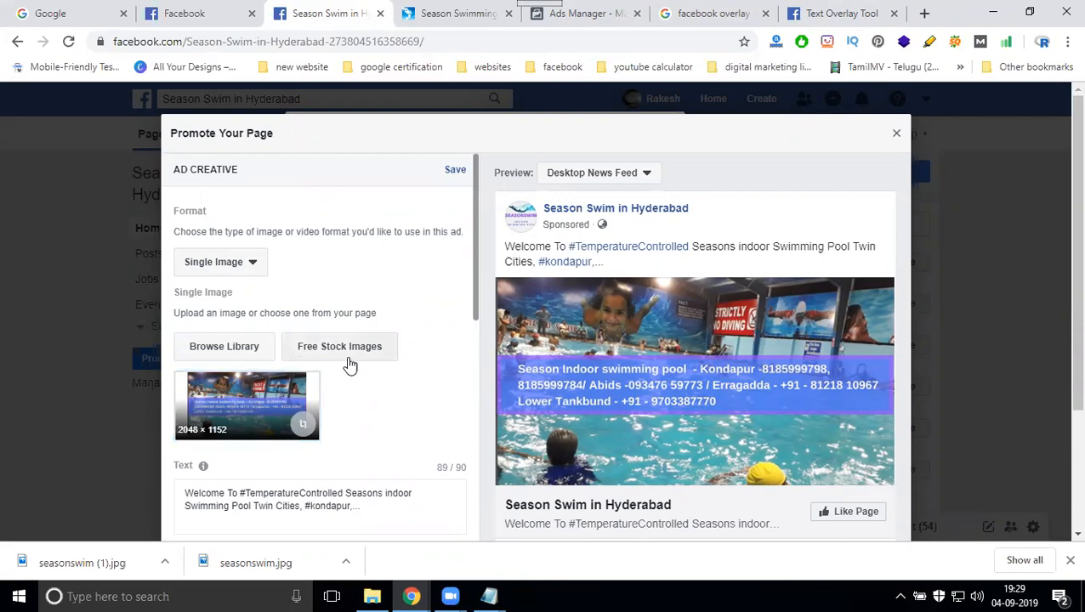
pyautogui.click(560, 178)
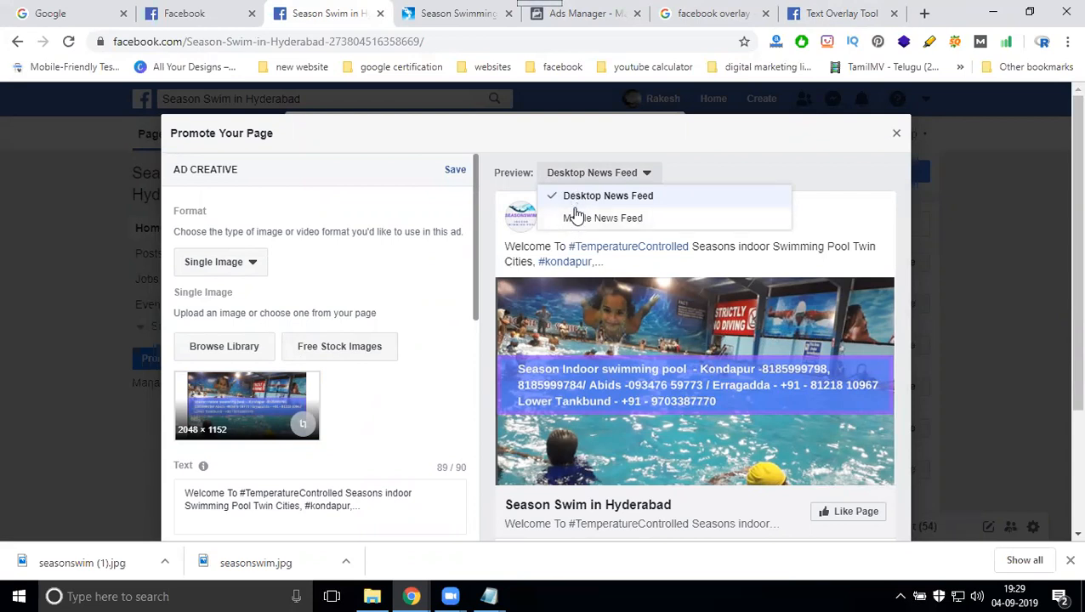
pyautogui.click(705, 150)
# Step: Upload the image s2 from the kondapur project's images folder to the ad's image library
pyautogui.click(237, 352)
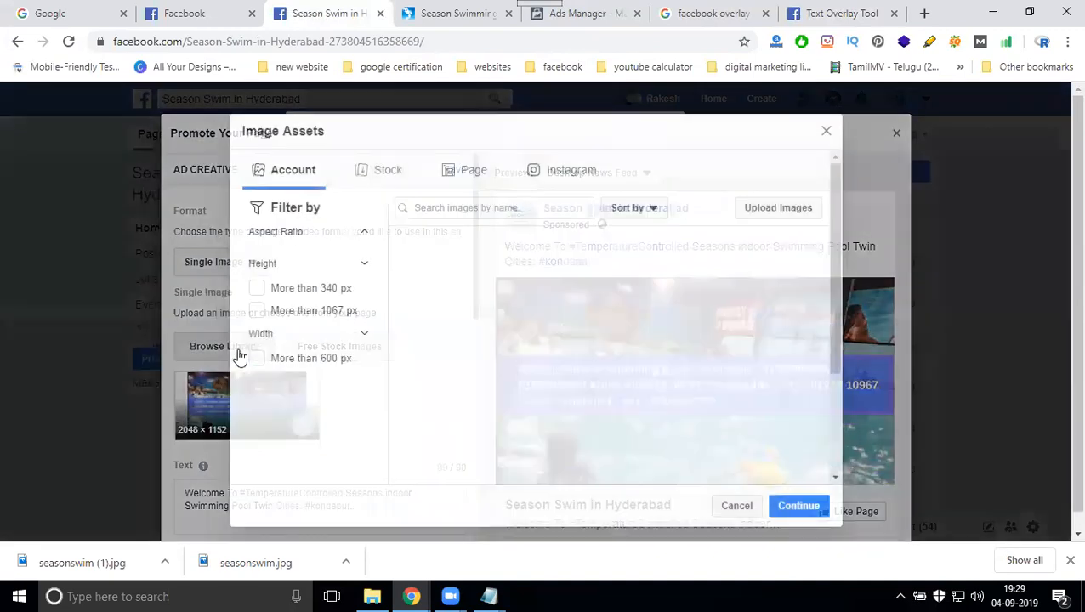
pyautogui.click(770, 216)
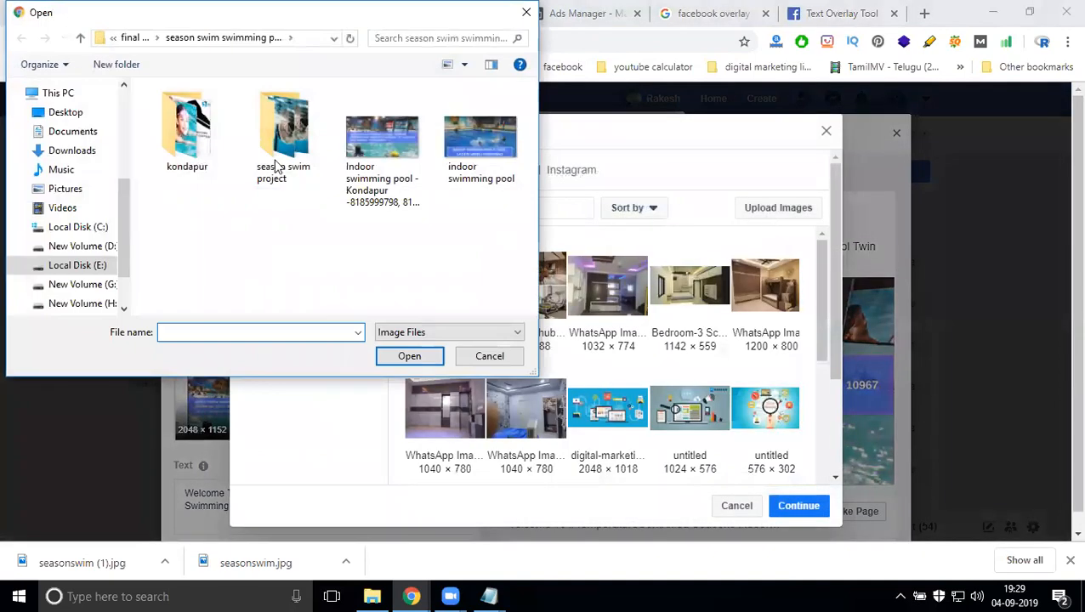
pyautogui.doubleClick(198, 146)
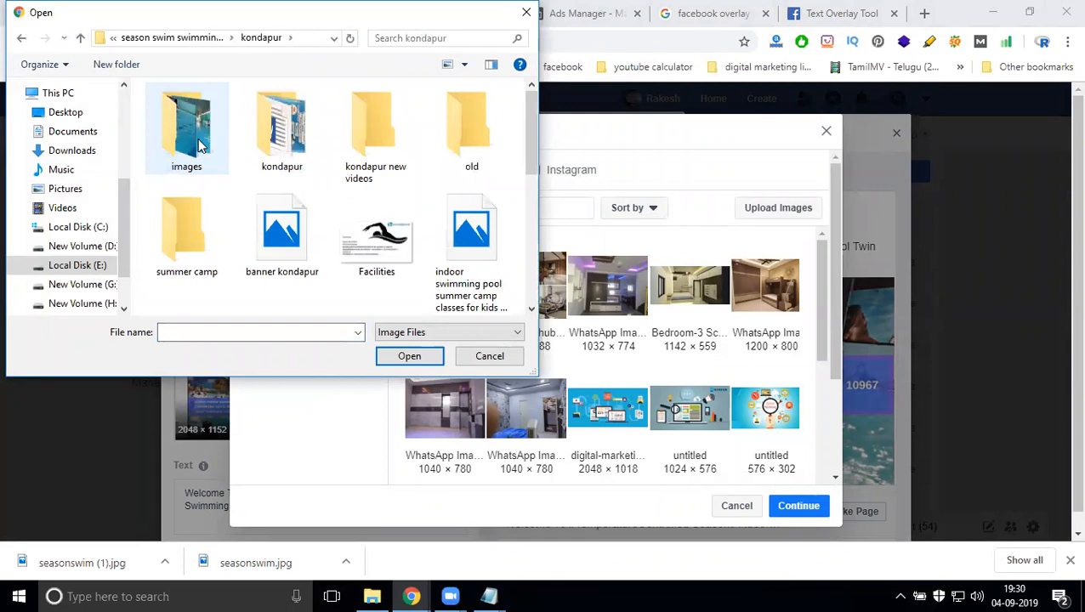
pyautogui.doubleClick(201, 144)
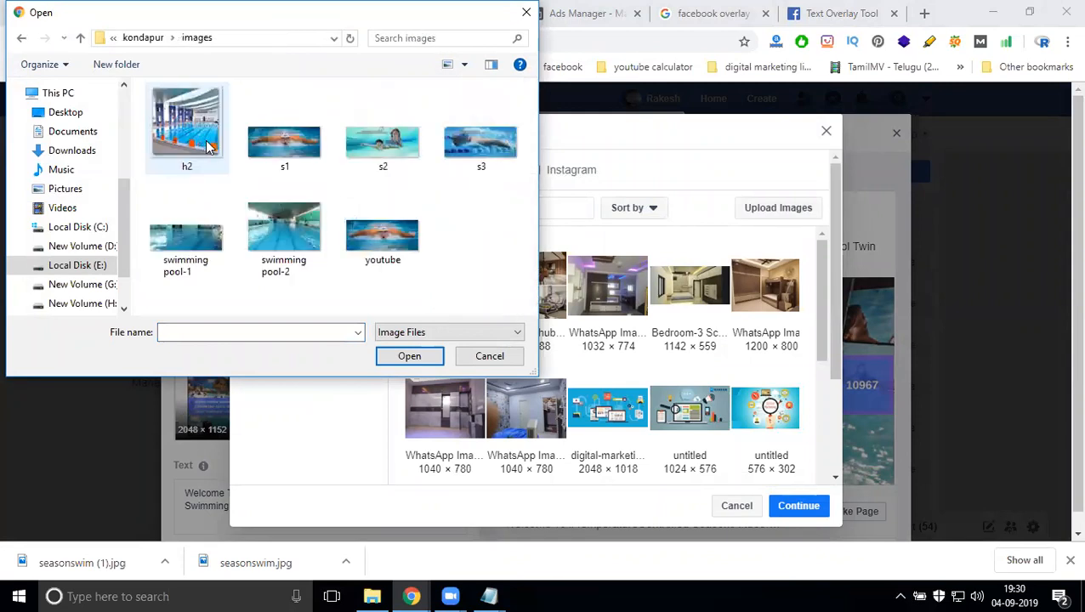
pyautogui.doubleClick(380, 150)
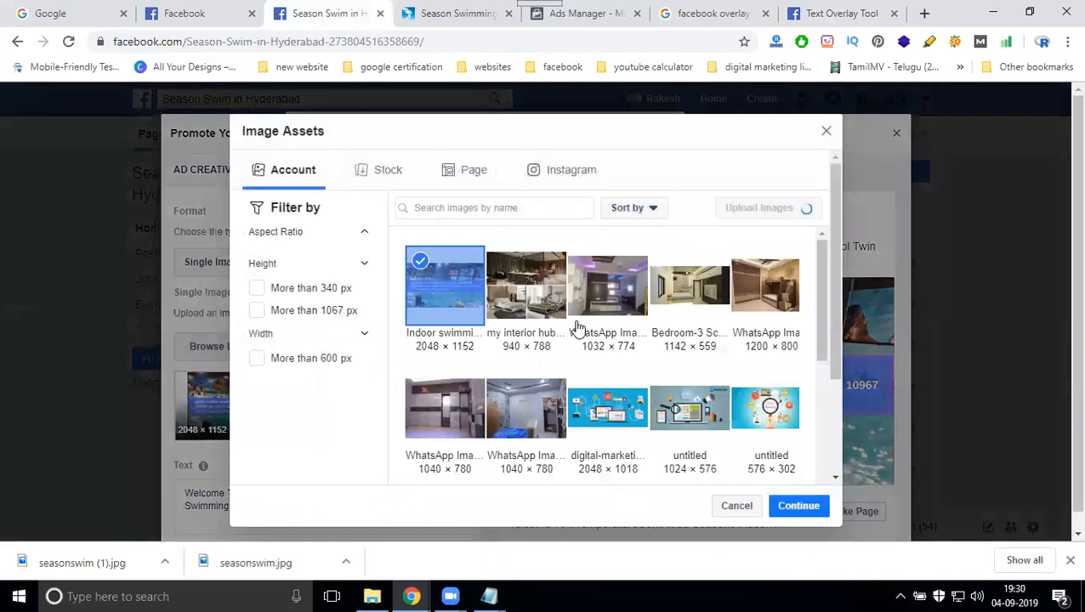
# Step: Check the text amount in s2 with the Text Overlay Tool and set s2.jpg as the promotion's image
pyautogui.click(812, 13)
pyautogui.click(194, 249)
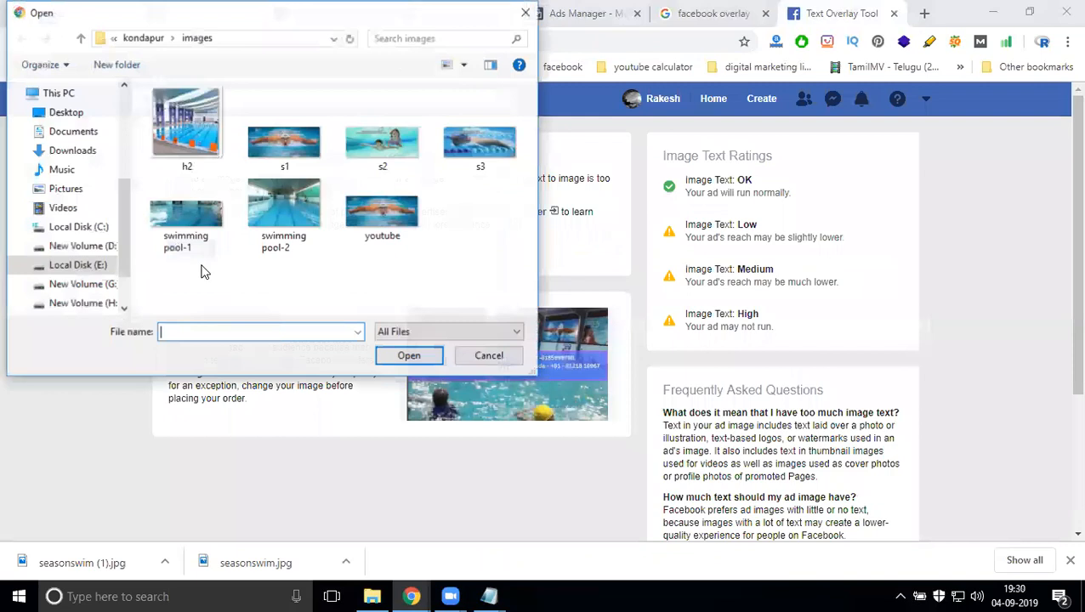
pyautogui.click(381, 153)
pyautogui.doubleClick(382, 153)
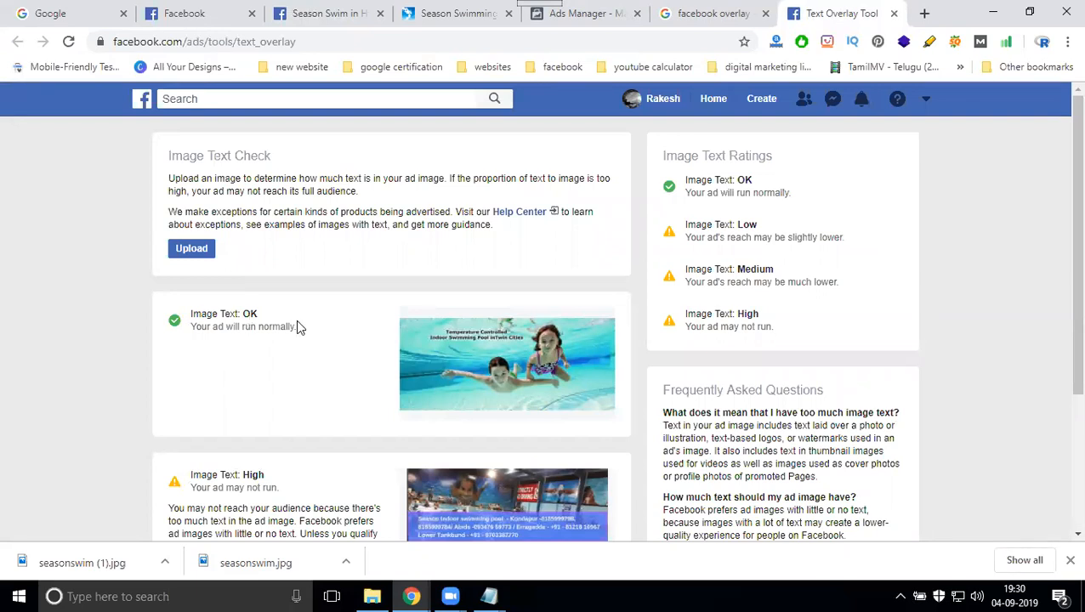
pyautogui.click(319, 11)
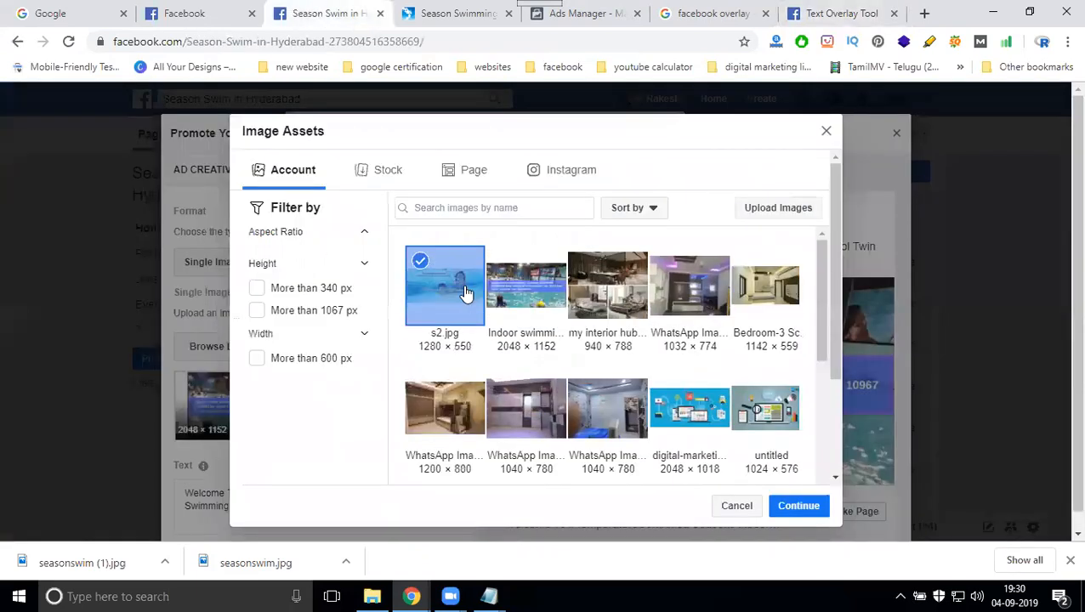
pyautogui.click(799, 506)
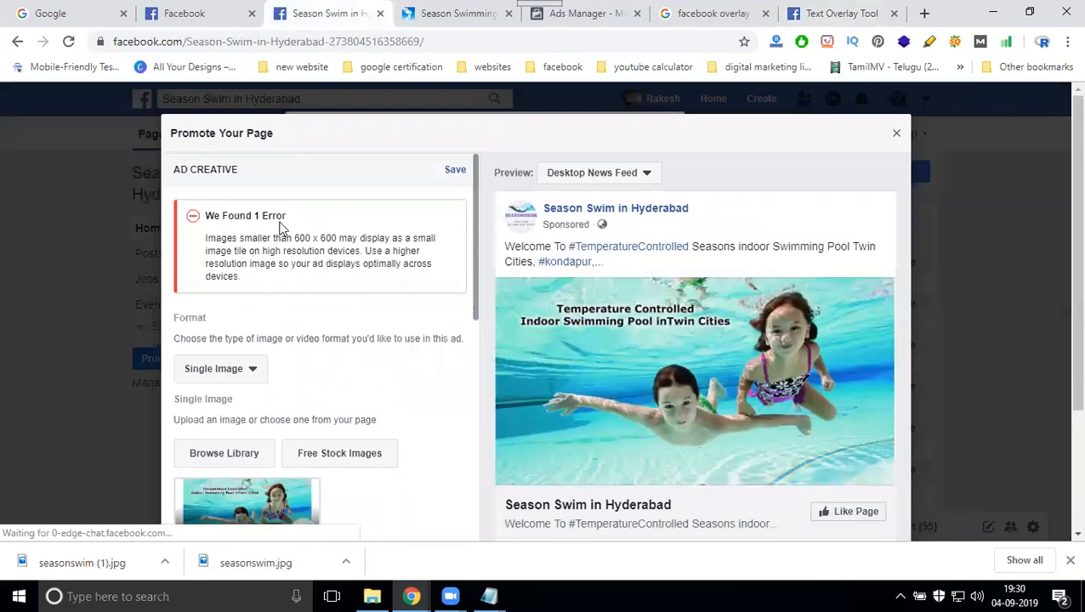
# Step: Edit the audience chosen through targeting and set its age range to 13–45
pyautogui.scroll(-1, 305, 298)
pyautogui.scroll(-4, 304, 298)
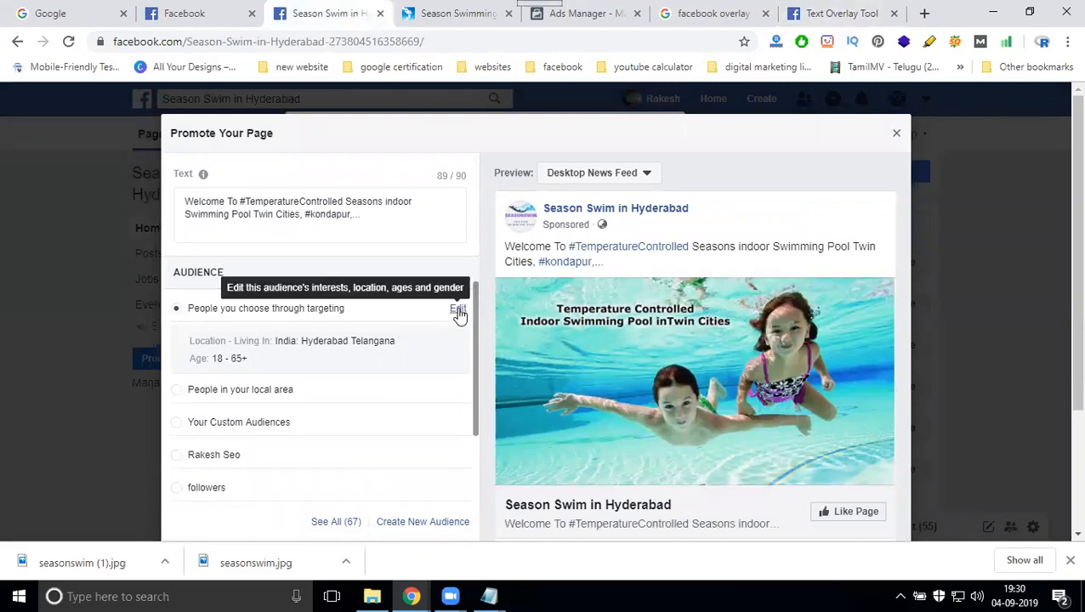
pyautogui.click(457, 308)
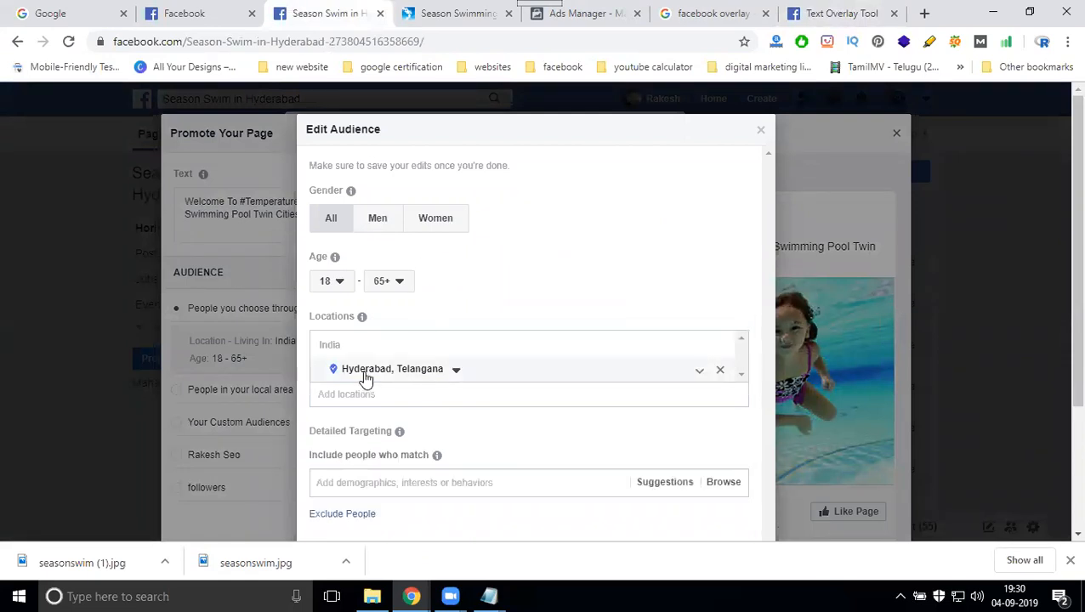
pyautogui.click(327, 285)
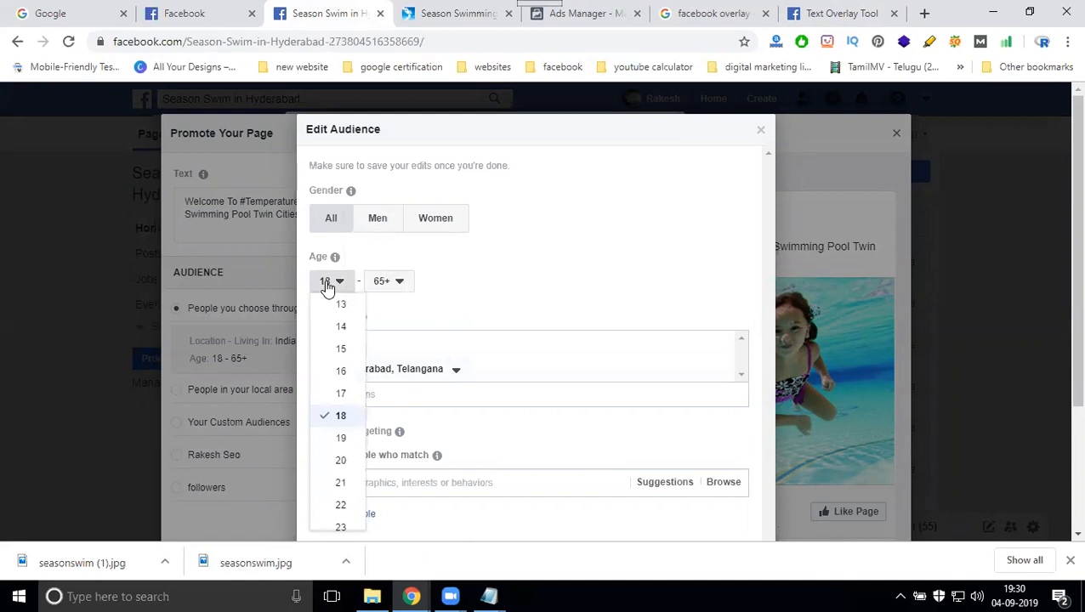
pyautogui.click(339, 306)
pyautogui.click(385, 290)
pyautogui.scroll(3, 396, 364)
pyautogui.click(394, 424)
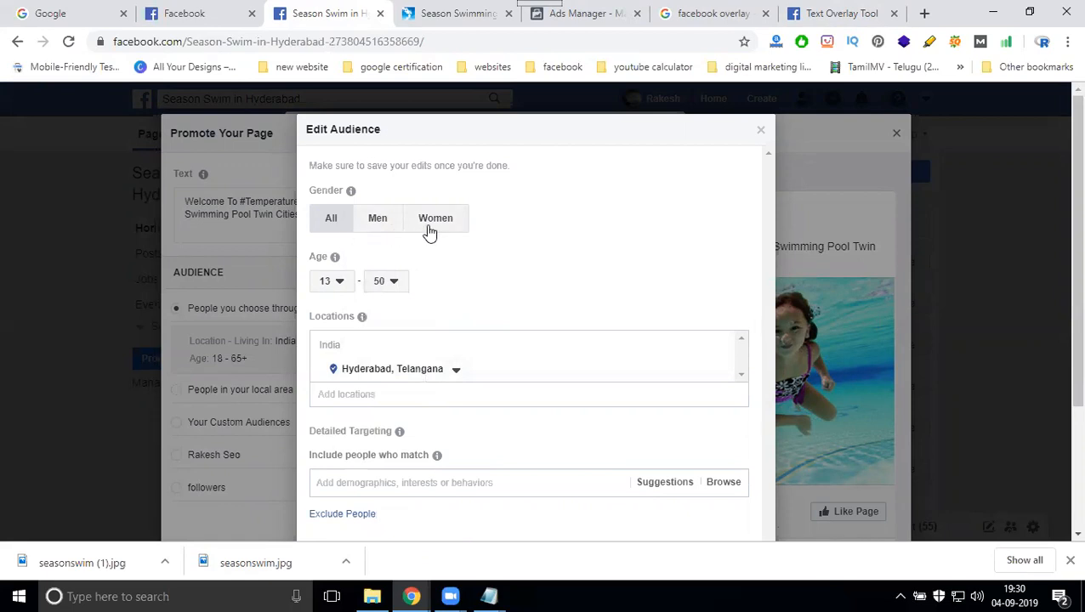
pyautogui.click(387, 288)
pyautogui.scroll(1, 395, 365)
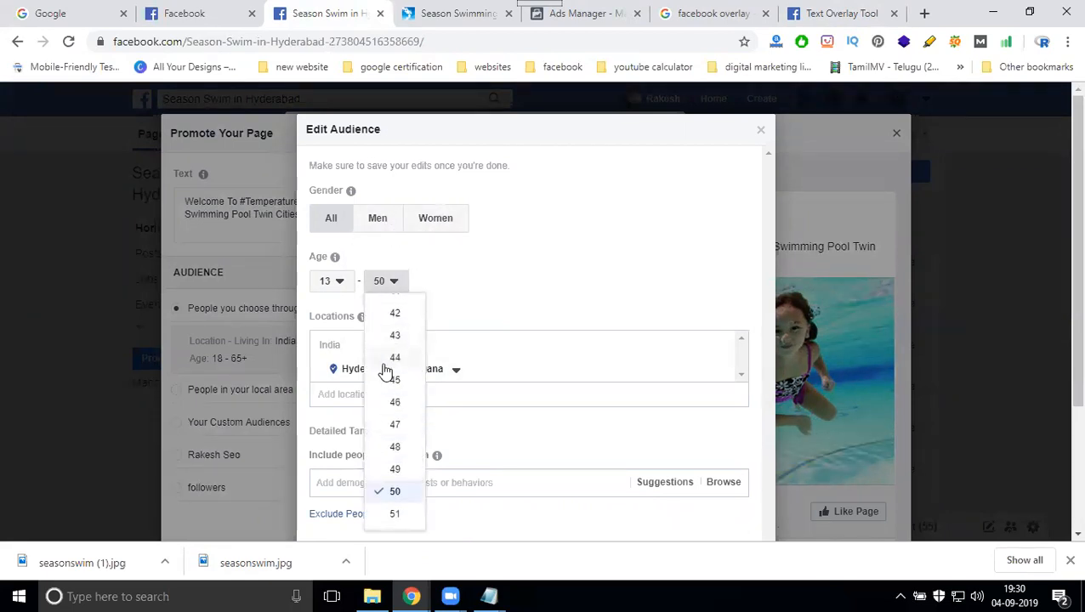
pyautogui.click(387, 382)
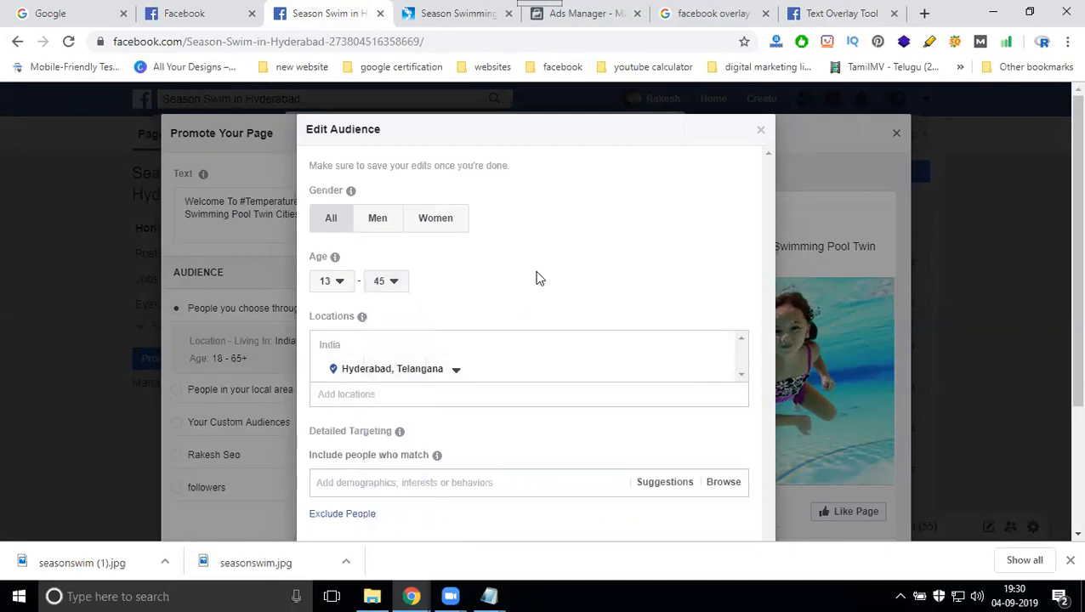
# Step: Add the Swimming interest to the audience's detailed targeting
pyautogui.scroll(-2, 527, 289)
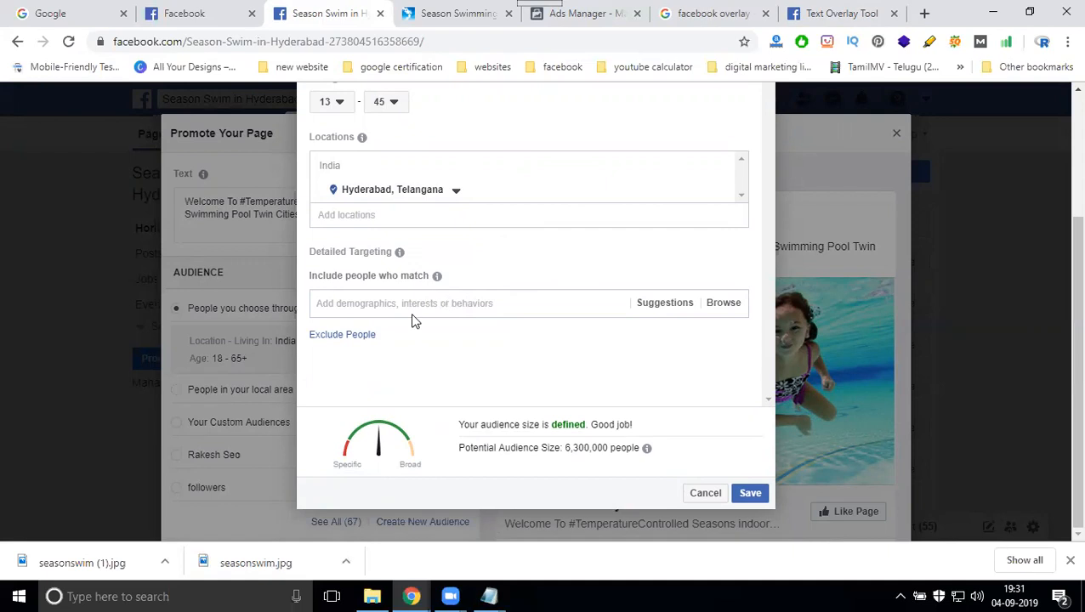
pyautogui.write('swimming')
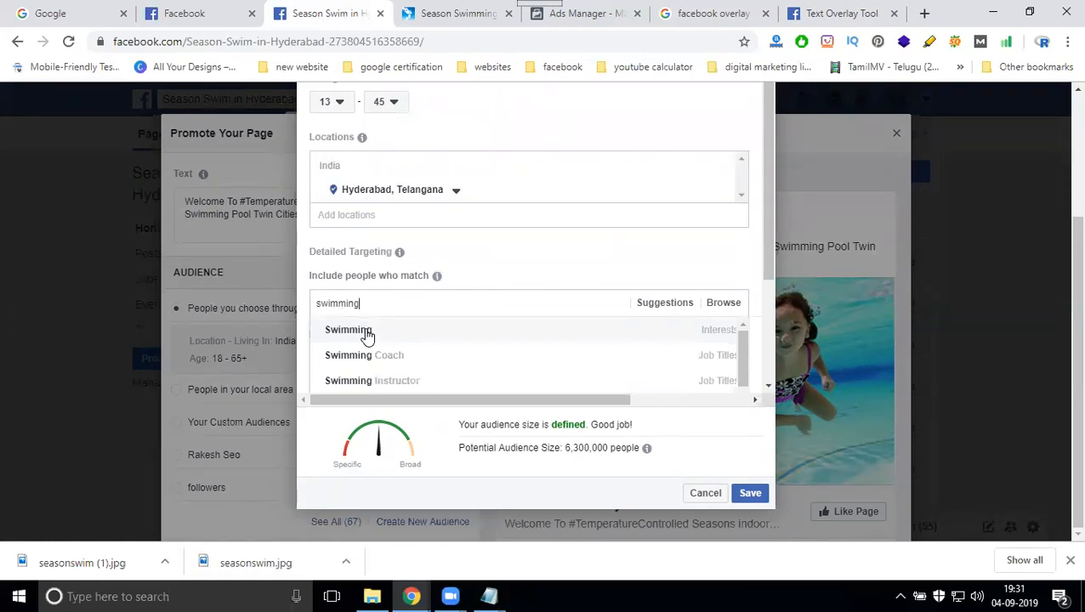
pyautogui.doubleClick(400, 303)
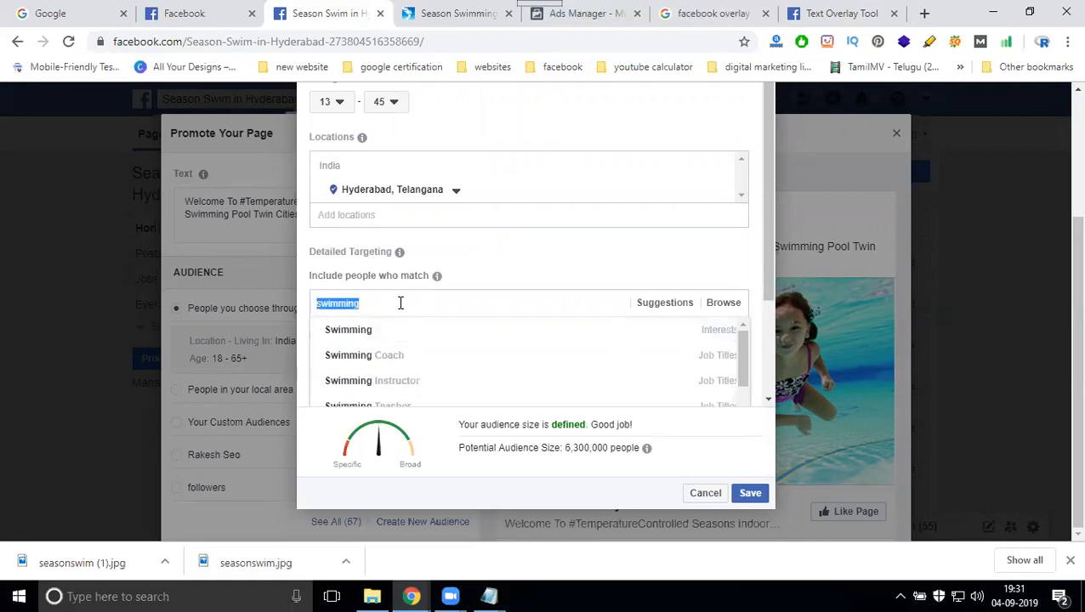
pyautogui.press('BackSpace')
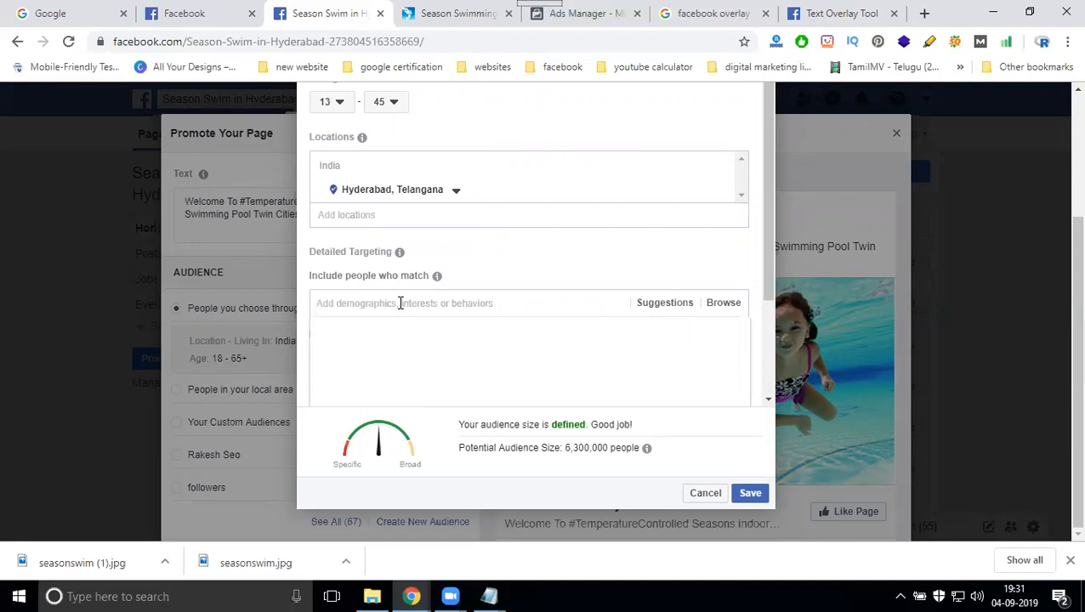
pyautogui.write('swimming')
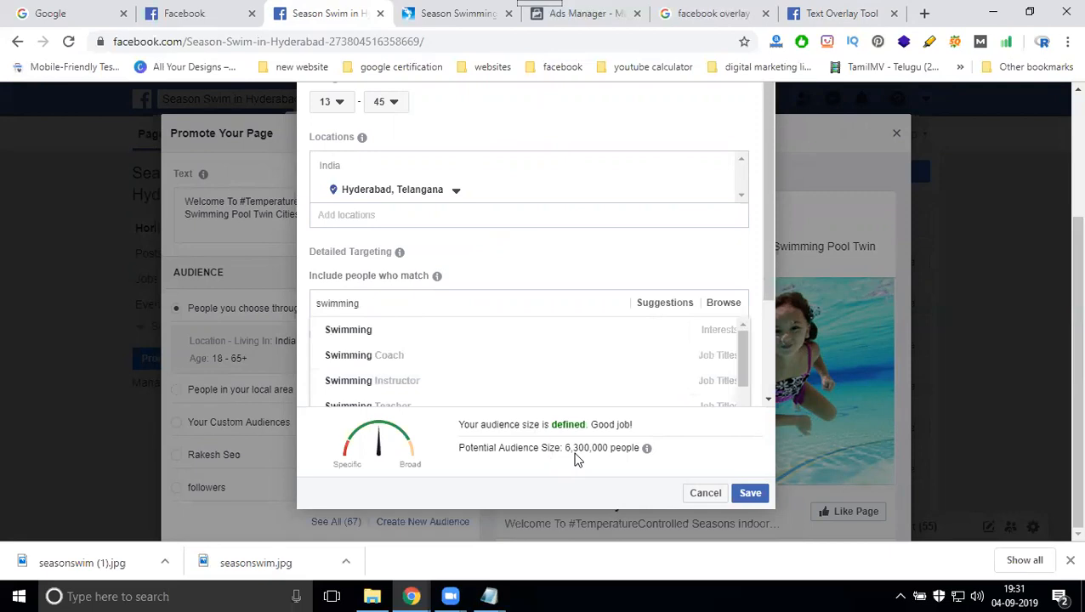
pyautogui.click(389, 332)
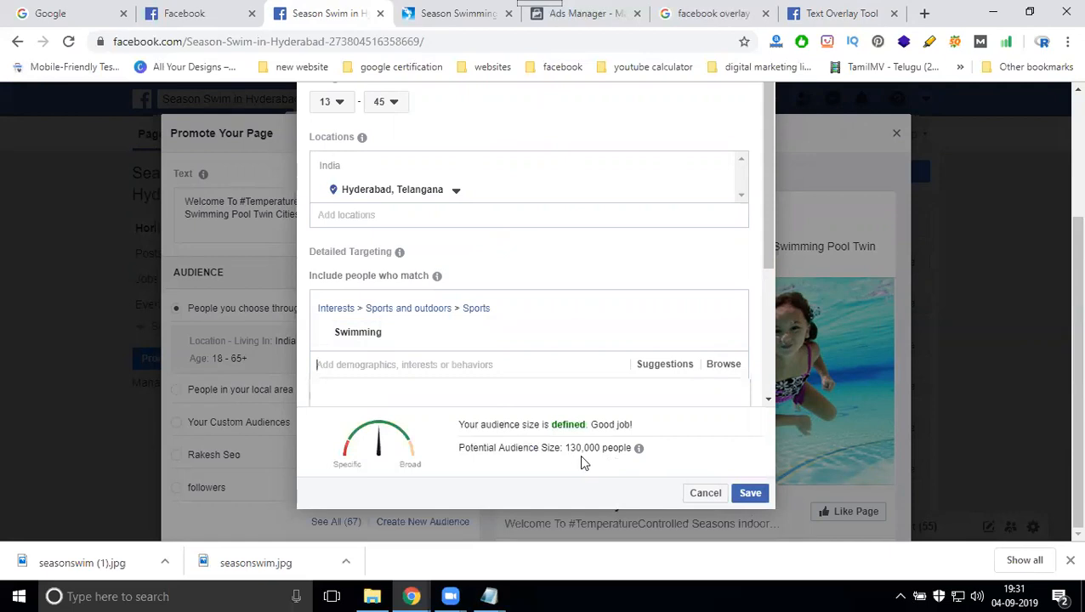
# Step: Add the Student interest to the detailed targeting and save the edited audience
pyautogui.write('s')
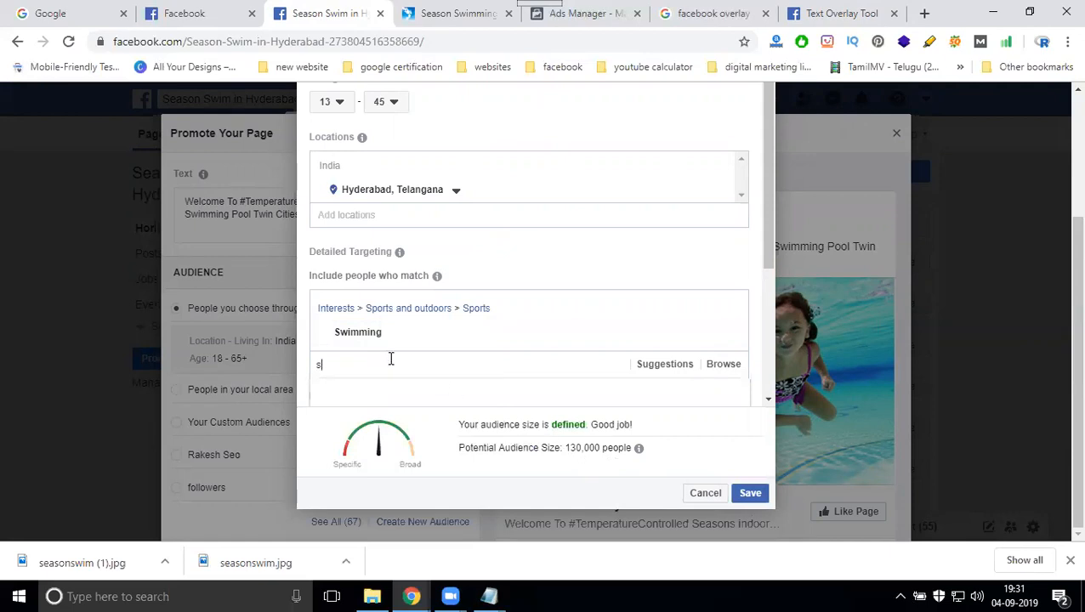
pyautogui.write('tudent')
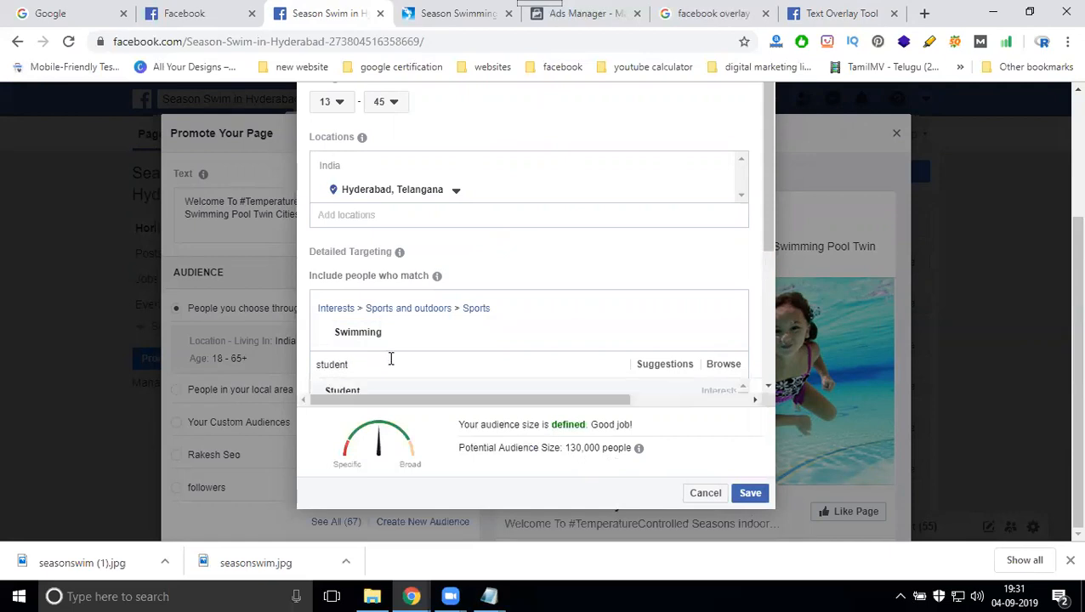
pyautogui.click(377, 390)
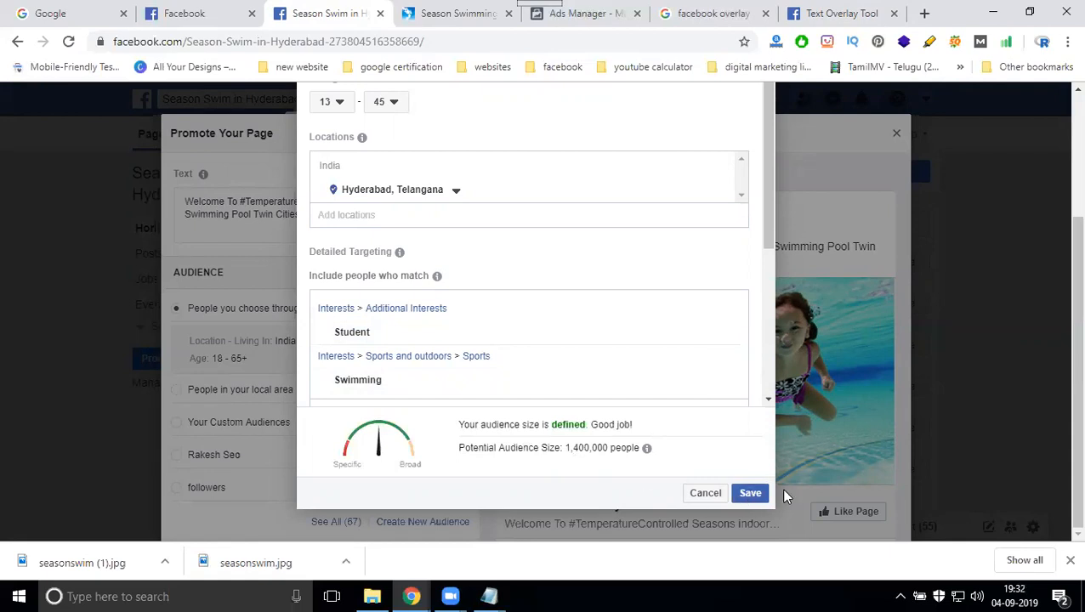
pyautogui.click(750, 495)
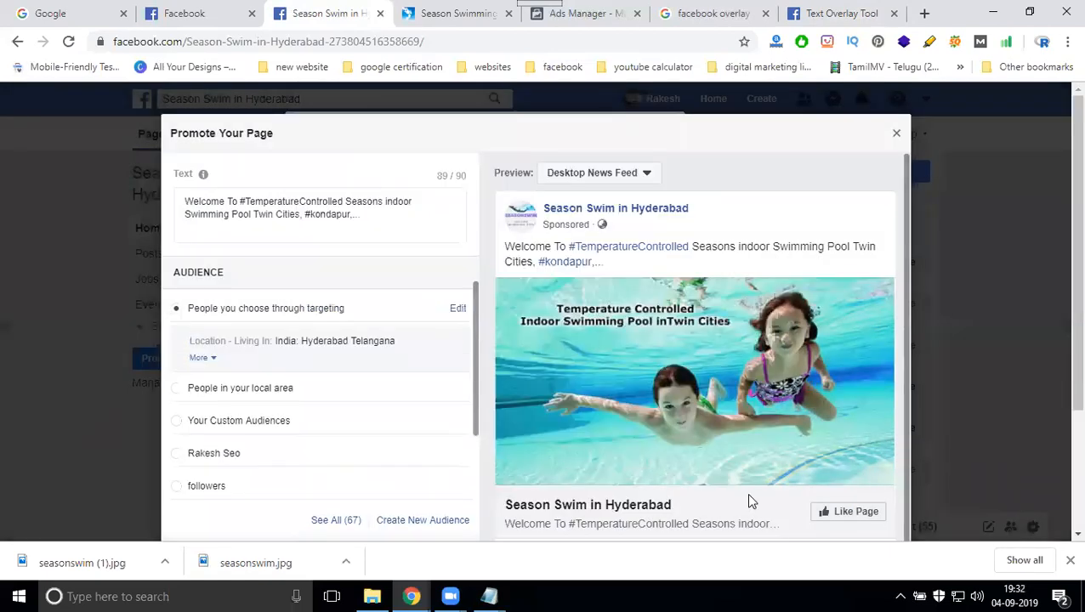
# Step: Set the ad's duration to 4 days, ending Sep 8, 2019
pyautogui.scroll(-4, 374, 361)
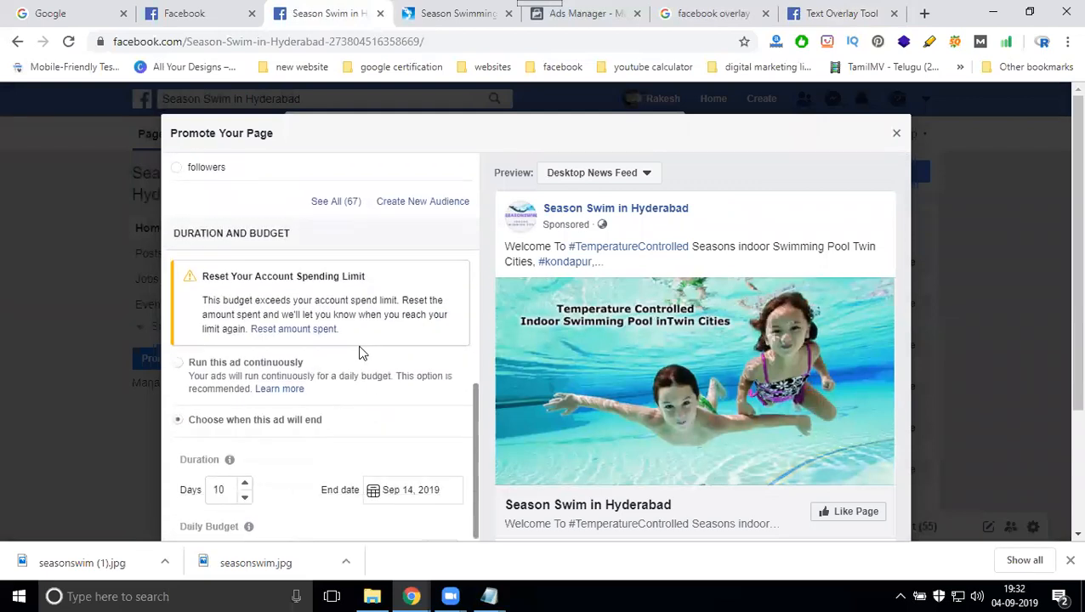
pyautogui.scroll(-1, 252, 300)
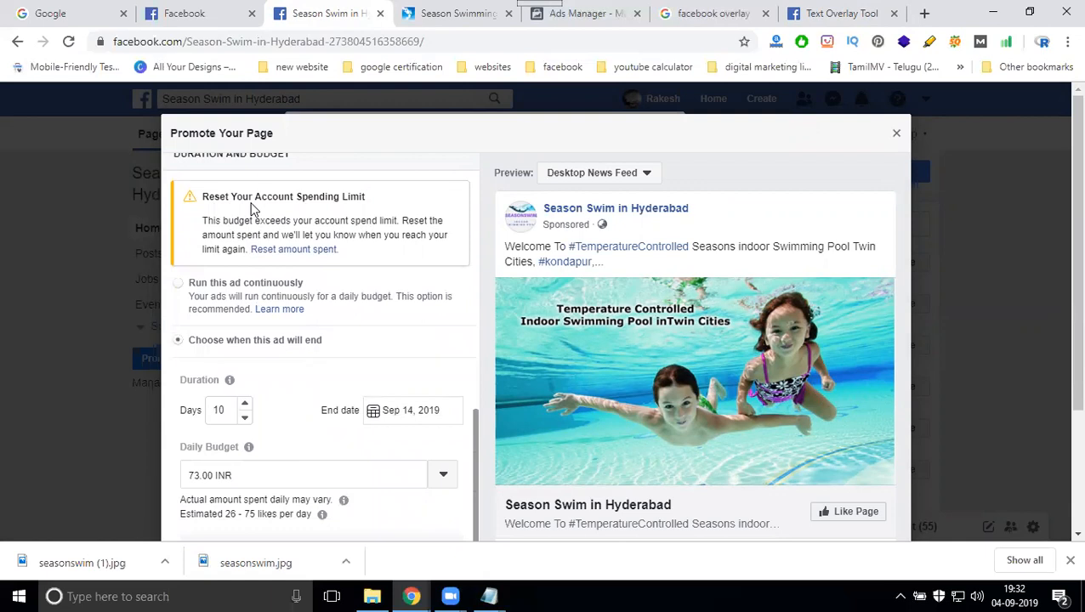
pyautogui.click(244, 418)
pyautogui.click(244, 418)
pyautogui.click(244, 418)
pyautogui.click(244, 418)
pyautogui.click(244, 417)
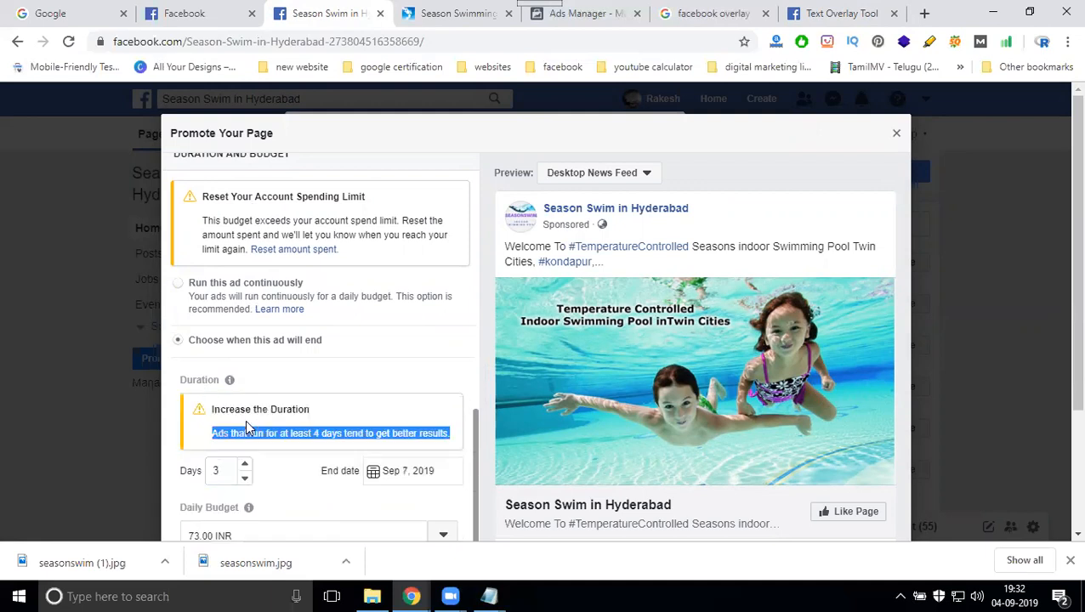
pyautogui.scroll(-2, 300, 358)
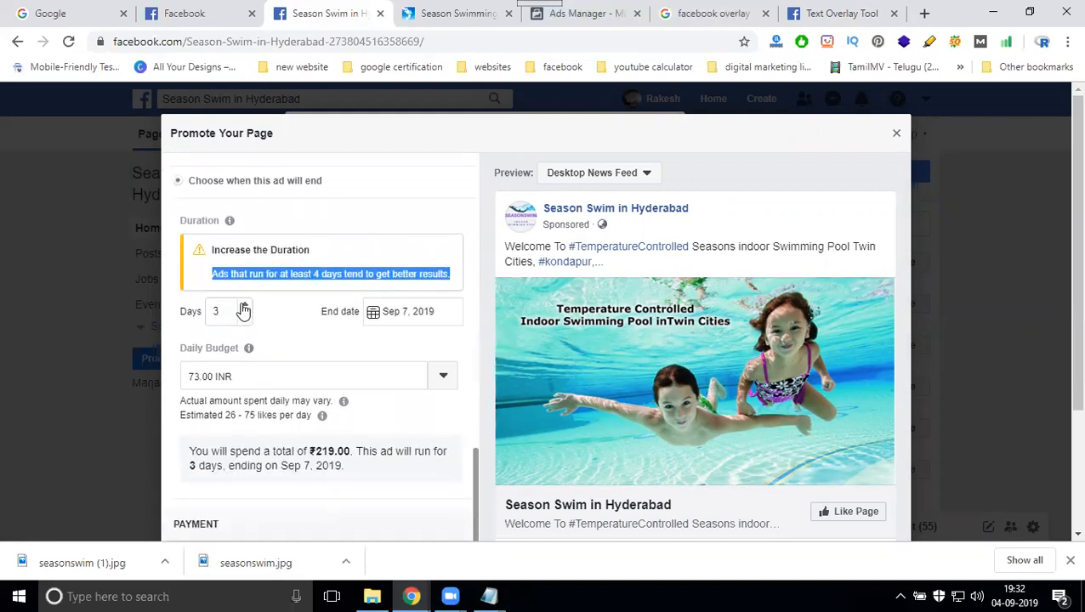
pyautogui.click(244, 309)
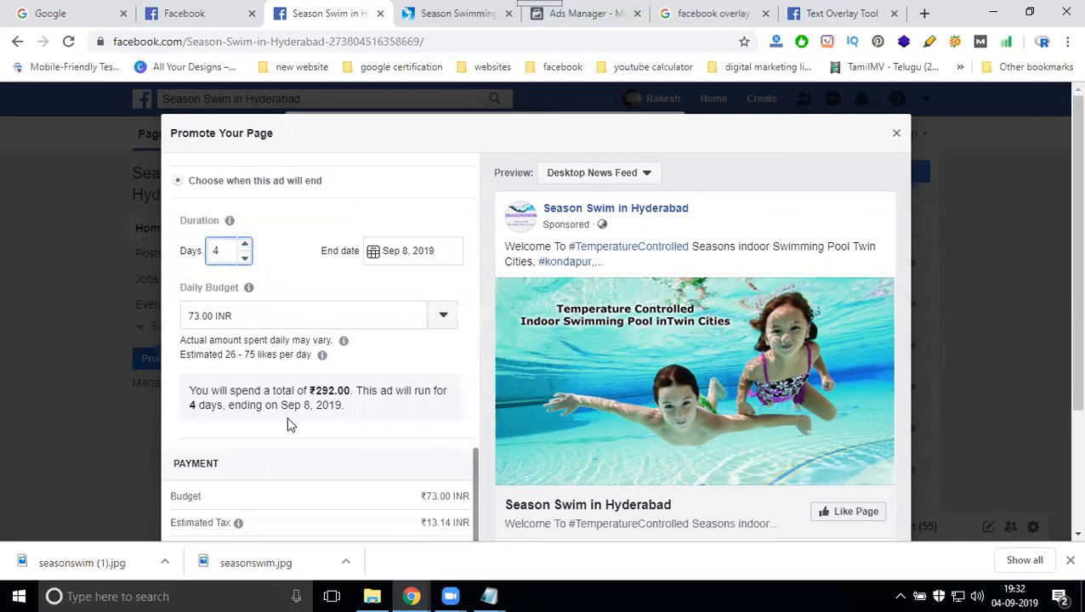
# Step: Set the promotion's daily budget to 100 INR for the fixed end-date schedule
pyautogui.click(201, 313)
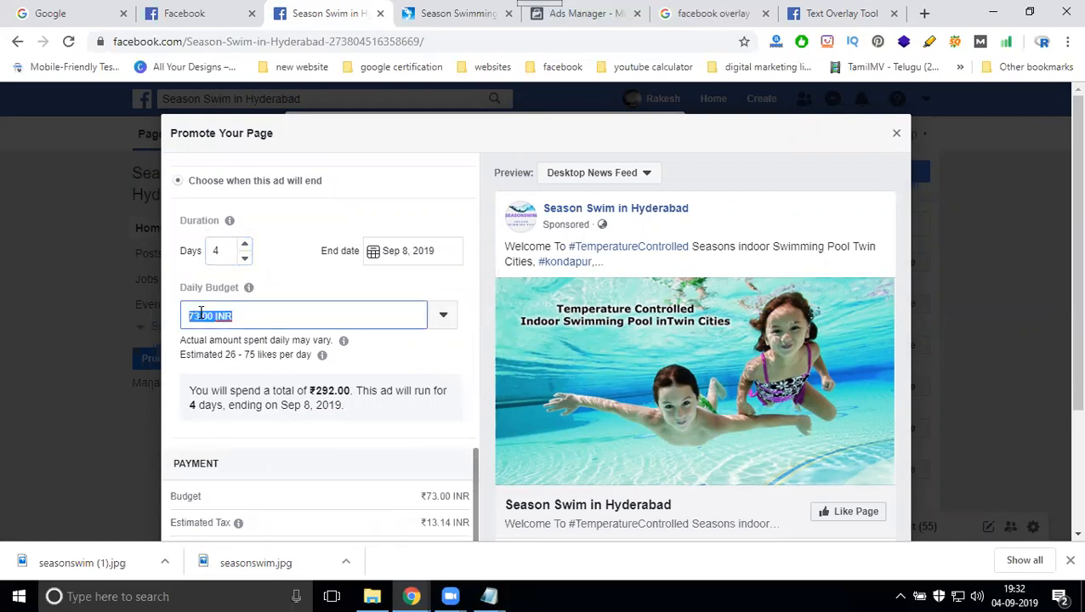
pyautogui.write('100')
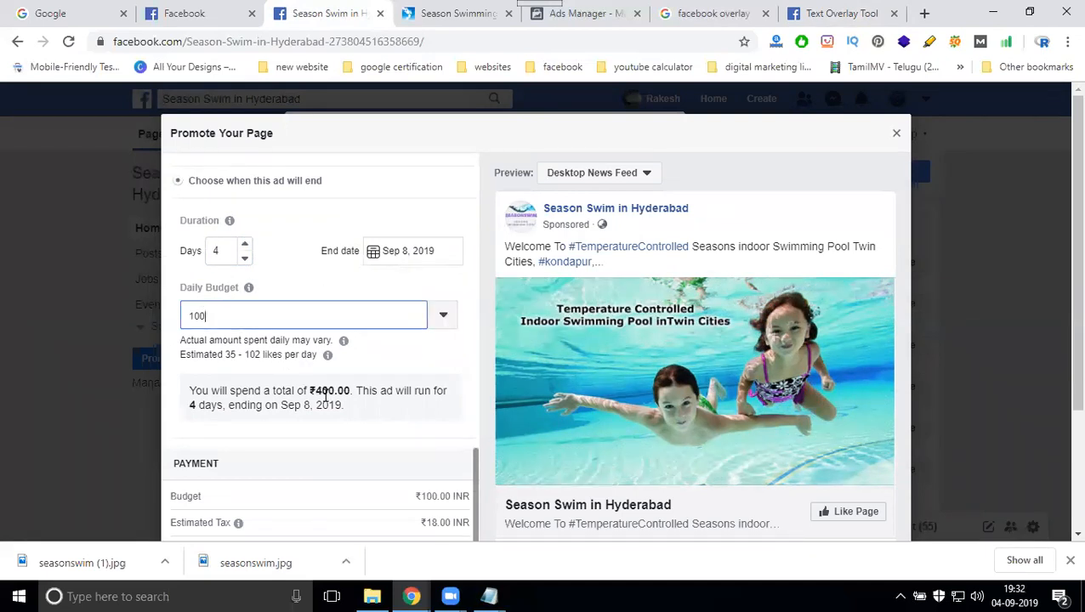
pyautogui.scroll(-1, 326, 395)
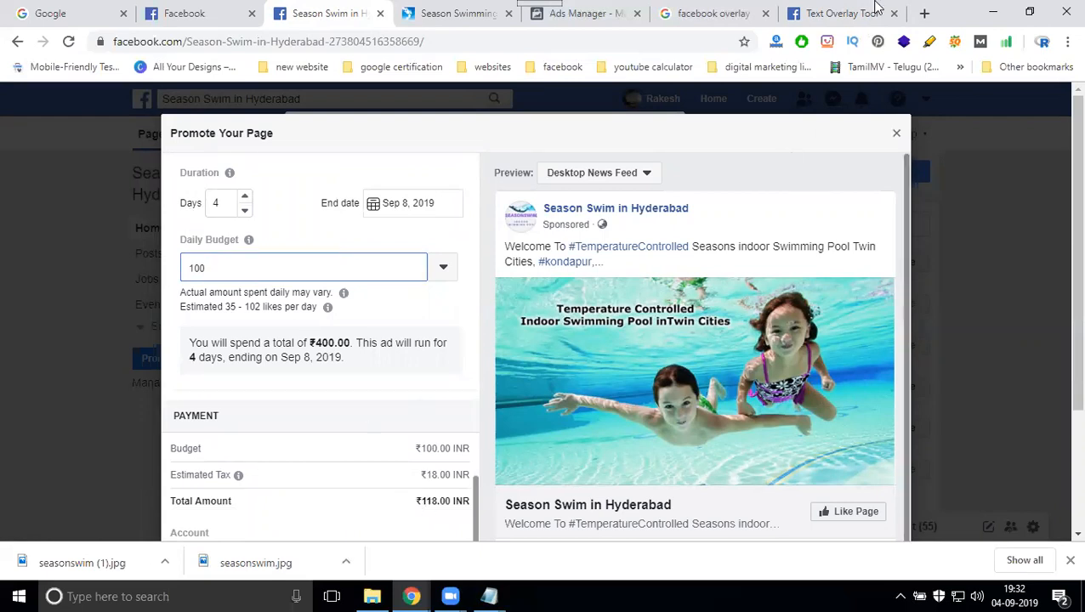
# Step: Switch to Ads Manager, leave the unsaved campaign, and review the methods for adding money in the billing payment settings
pyautogui.click(585, 13)
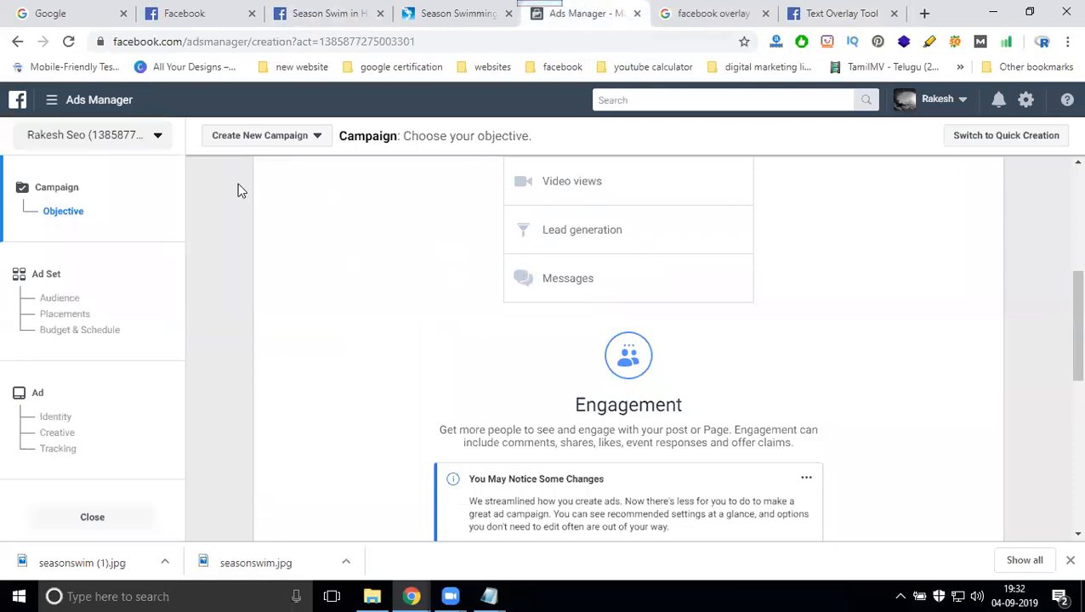
pyautogui.click(51, 102)
pyautogui.click(18, 211)
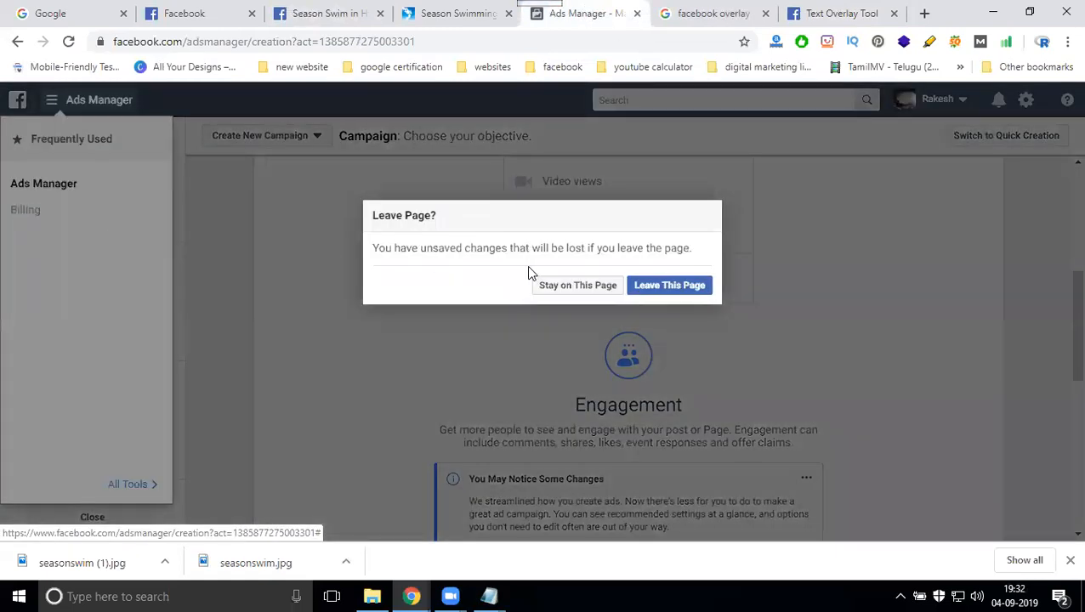
pyautogui.click(655, 287)
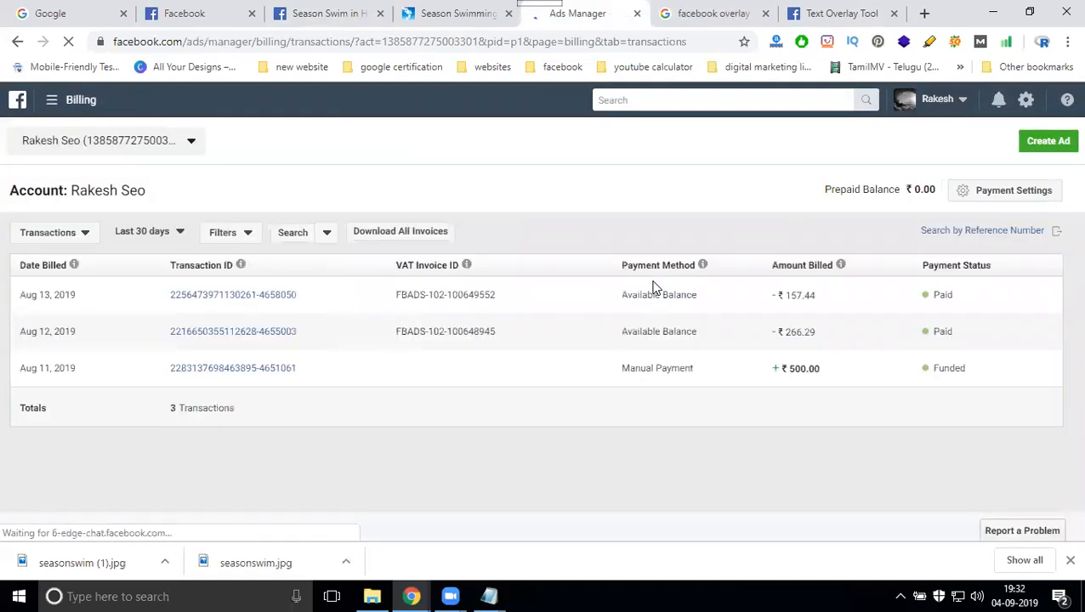
pyautogui.click(1016, 196)
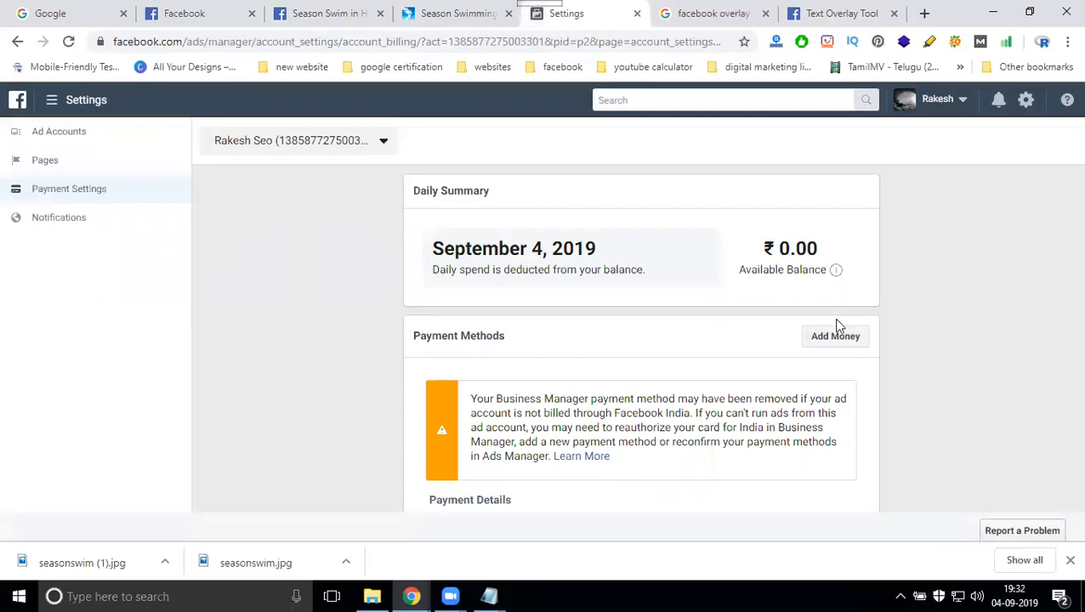
pyautogui.click(848, 337)
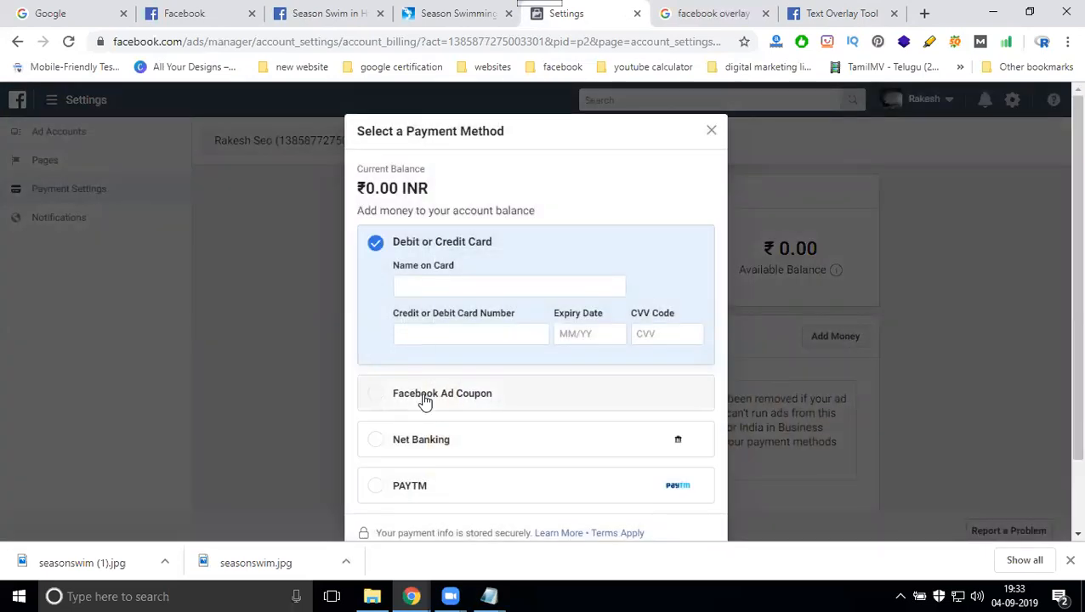
pyautogui.scroll(-2, 417, 442)
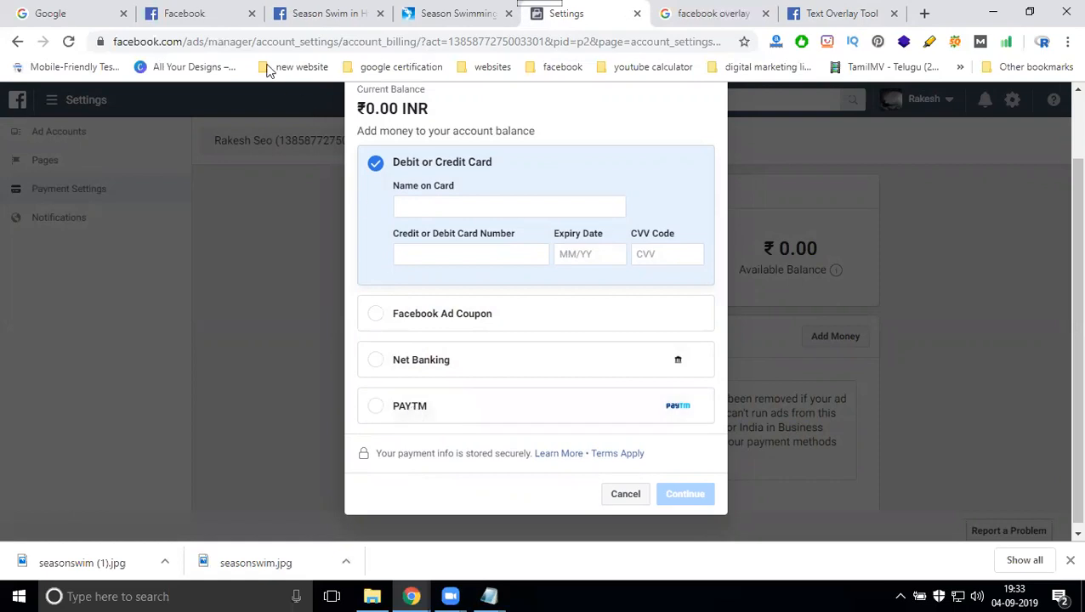
# Step: Return to the Season Swim in Hyderabad page promotion and set its daily budget to 40 INR
pyautogui.click(307, 13)
pyautogui.tripleClick(213, 270)
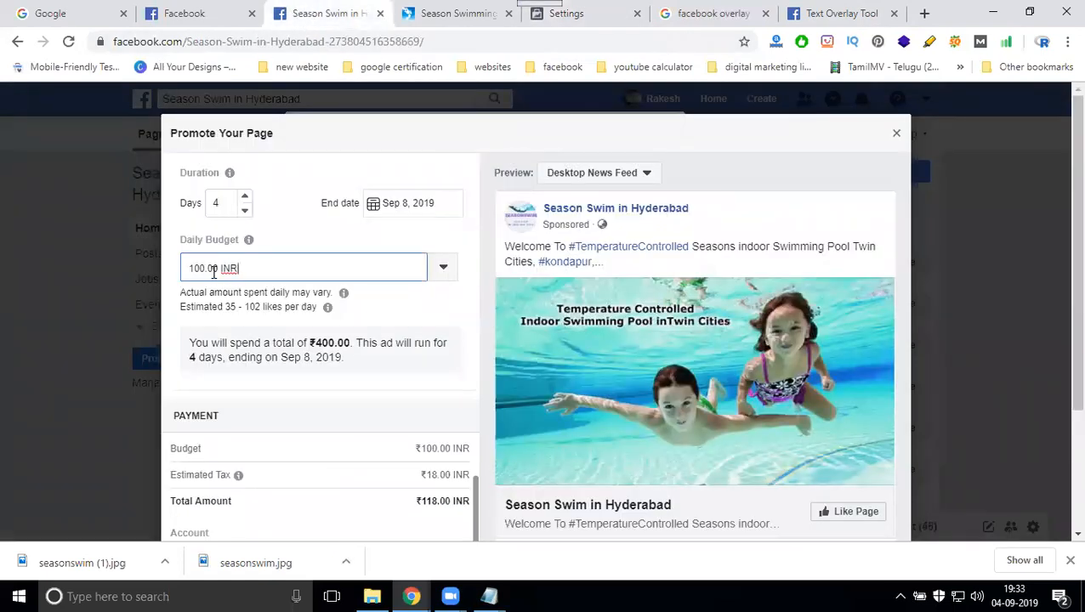
pyautogui.write('40')
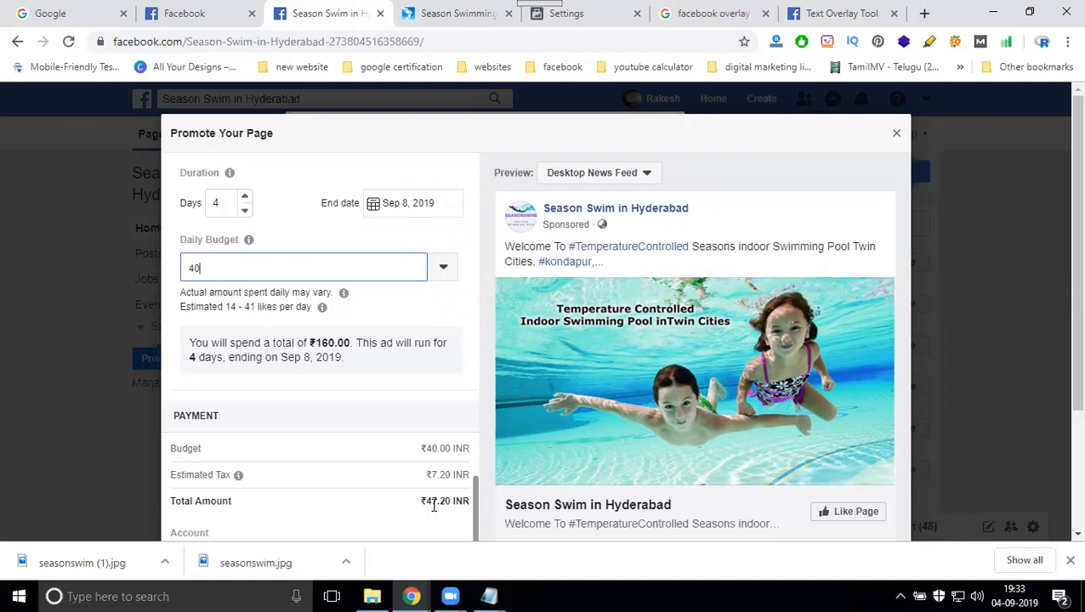
# Step: Compare the continuous and fixed end-date schedules and set the ad to run continuously
pyautogui.scroll(3, 346, 418)
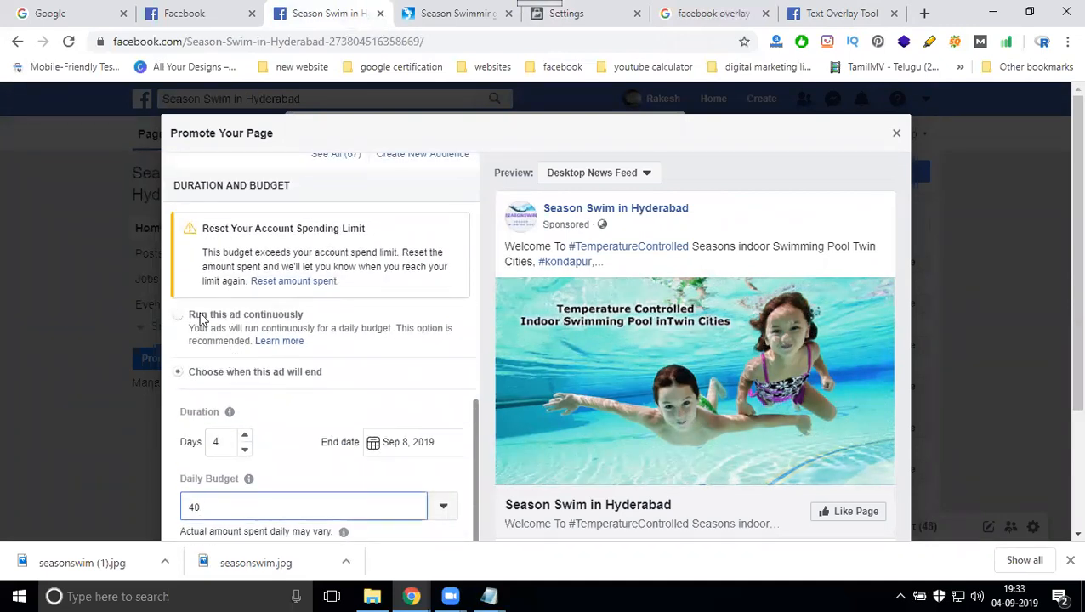
pyautogui.click(228, 316)
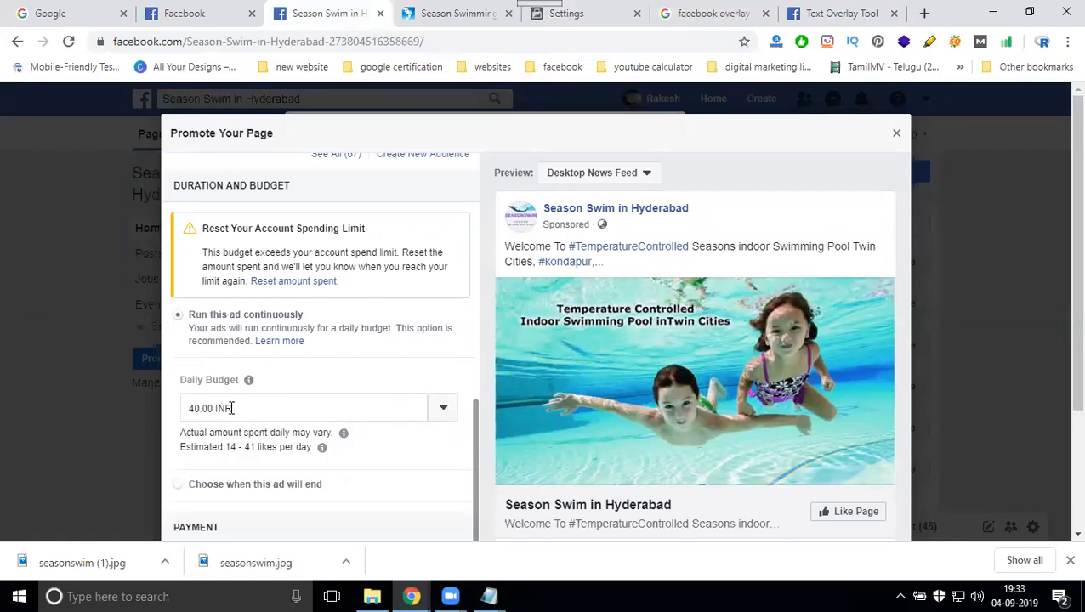
pyautogui.scroll(-2, 234, 384)
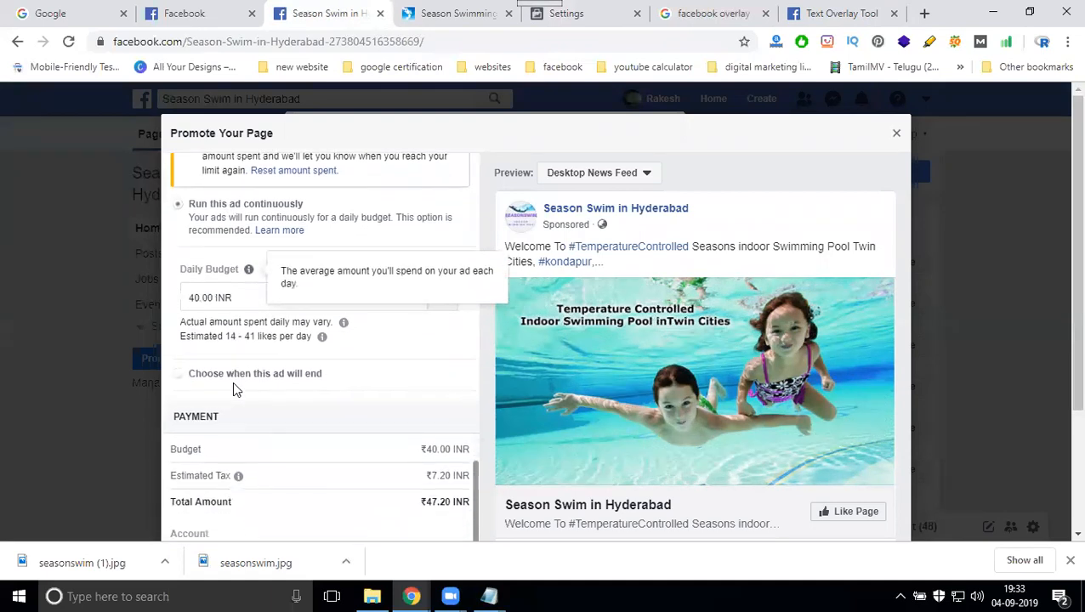
pyautogui.click(177, 373)
pyautogui.moveTo(246, 367)
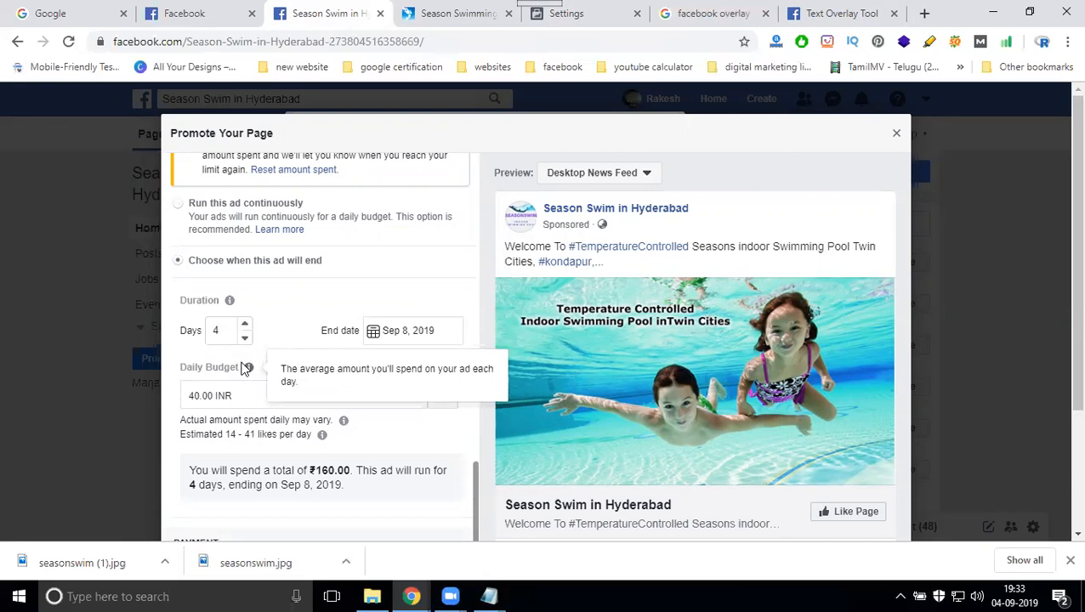
pyautogui.click(180, 210)
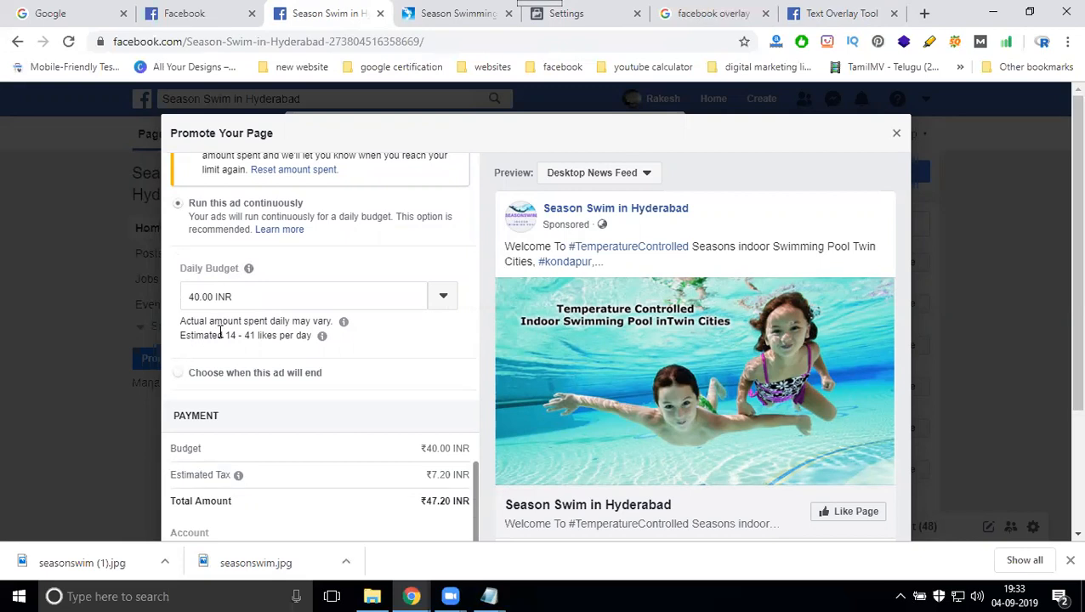
# Step: Set the continuous ad's daily budget to 100 INR and check the payment summary
pyautogui.moveTo(228, 335); pyautogui.dragTo(258, 335)
pyautogui.click(213, 293)
pyautogui.write('4')
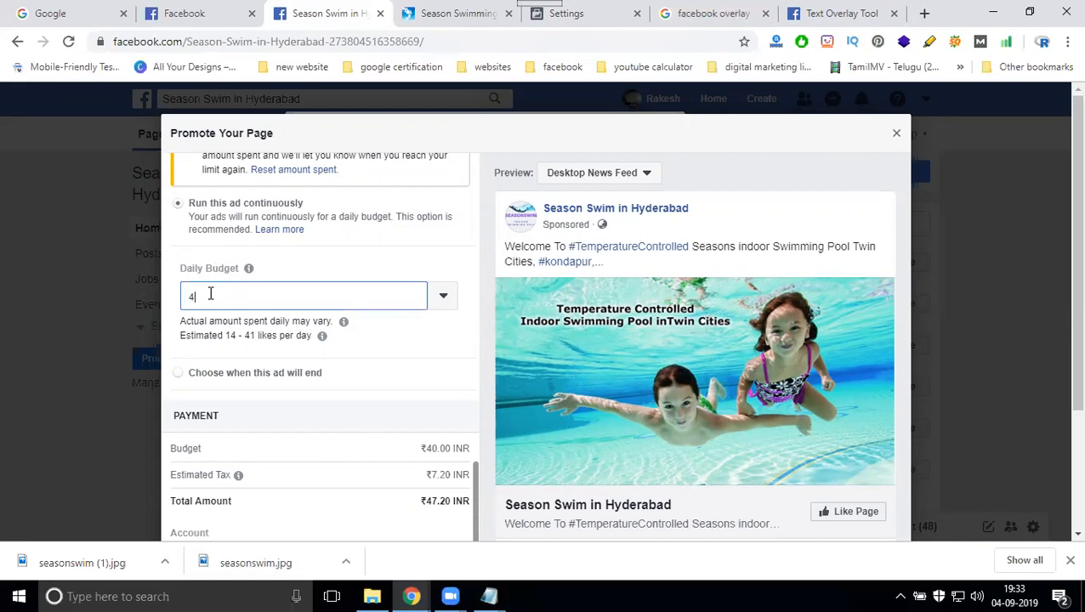
pyautogui.press('BackSpace')
pyautogui.write('100')
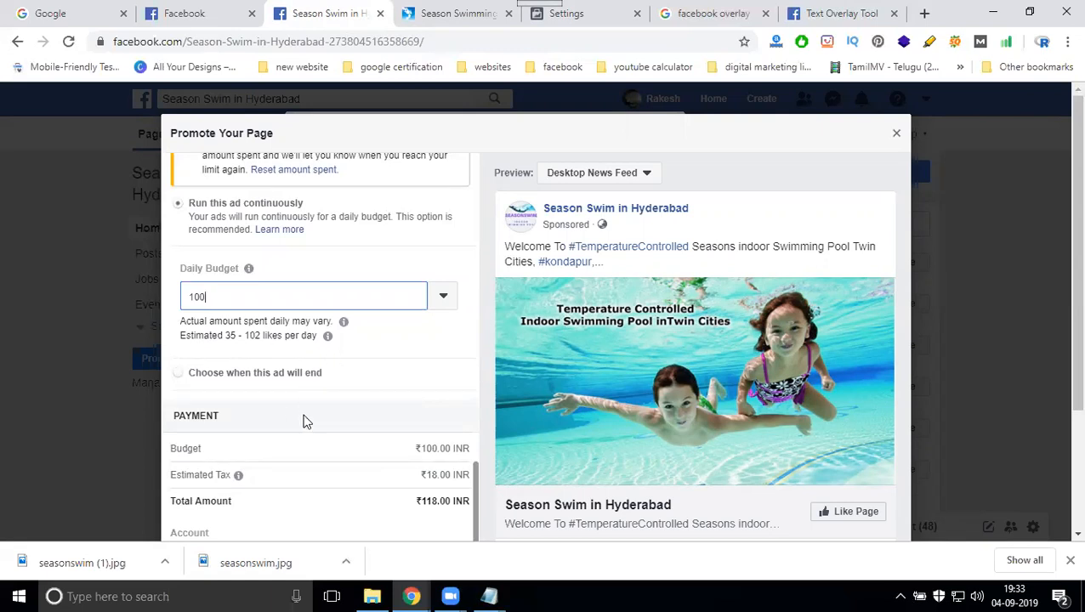
pyautogui.scroll(-1, 834, 344)
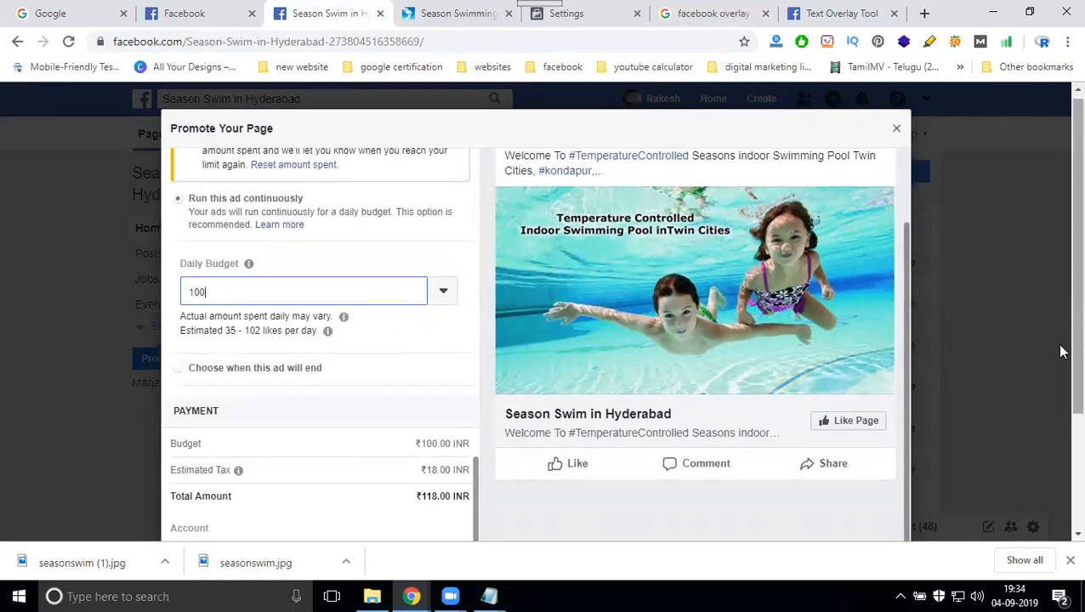
pyautogui.scroll(-2, 1017, 353)
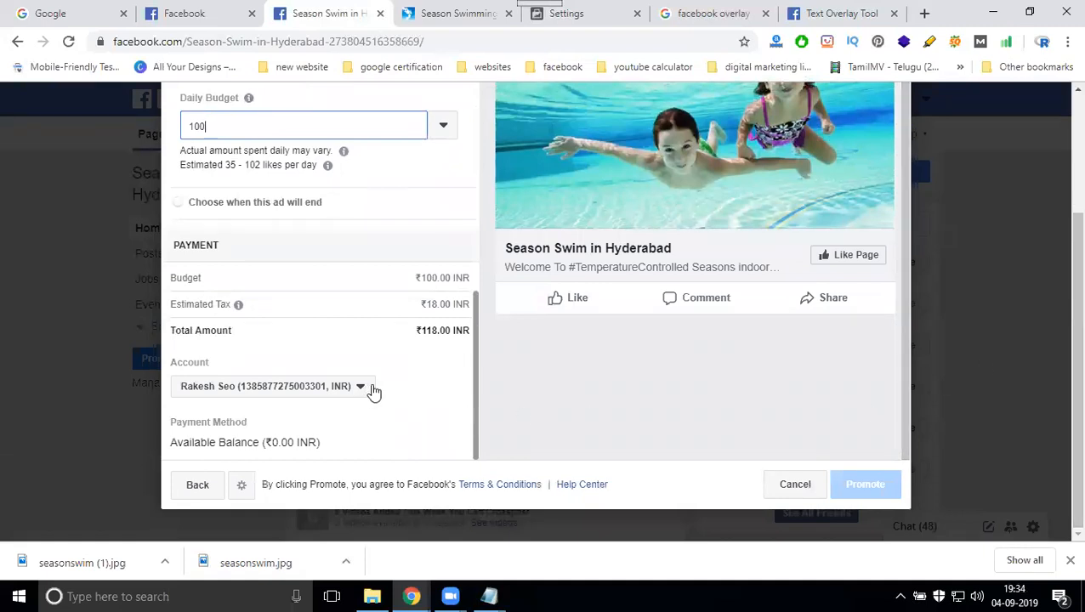
# Step: Check the ad creative error, upload swimming pool-2 to the image library, and set it as the promotion's image
pyautogui.scroll(5, 394, 398)
pyautogui.scroll(6, 394, 398)
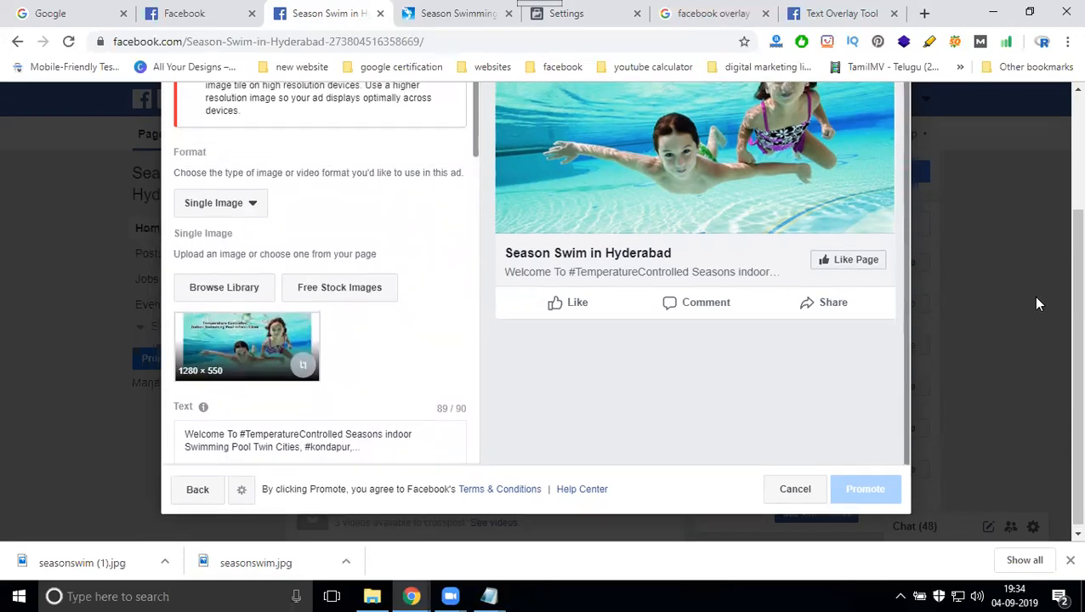
pyautogui.scroll(2, 1038, 304)
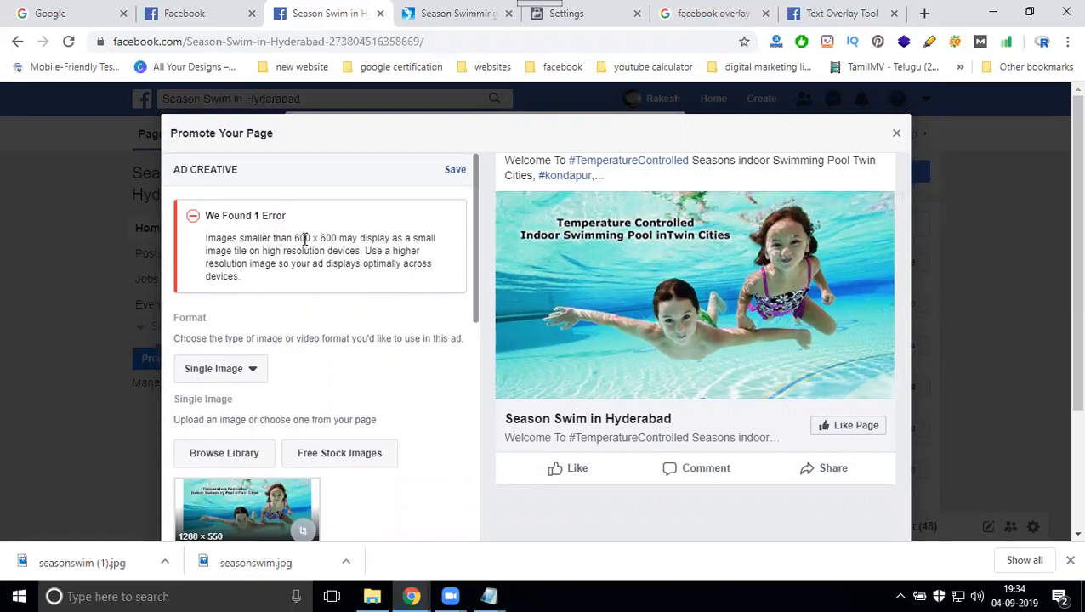
pyautogui.scroll(-3, 304, 243)
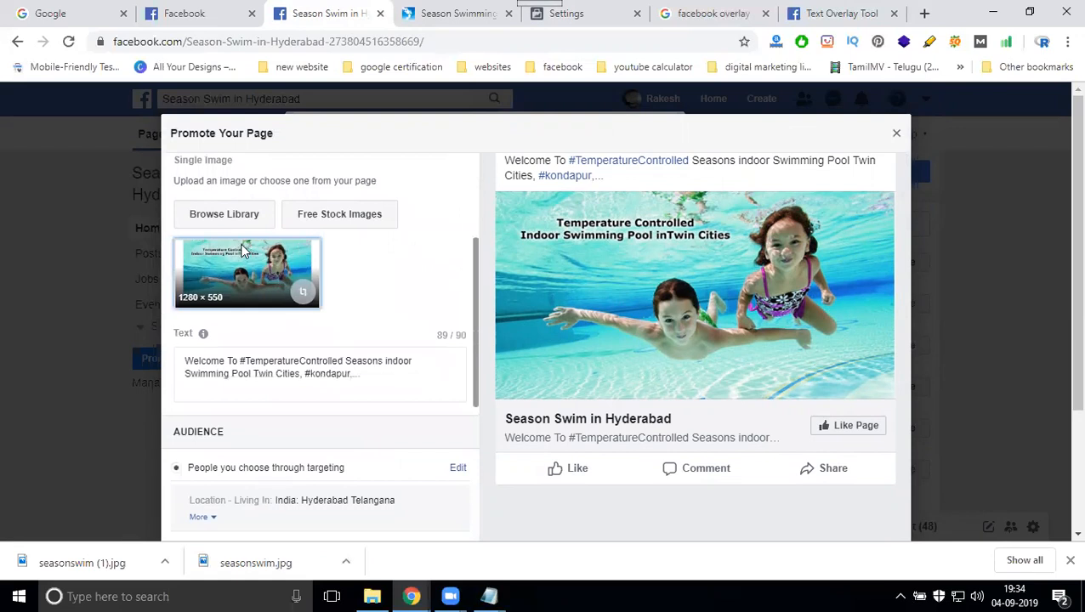
pyautogui.click(268, 220)
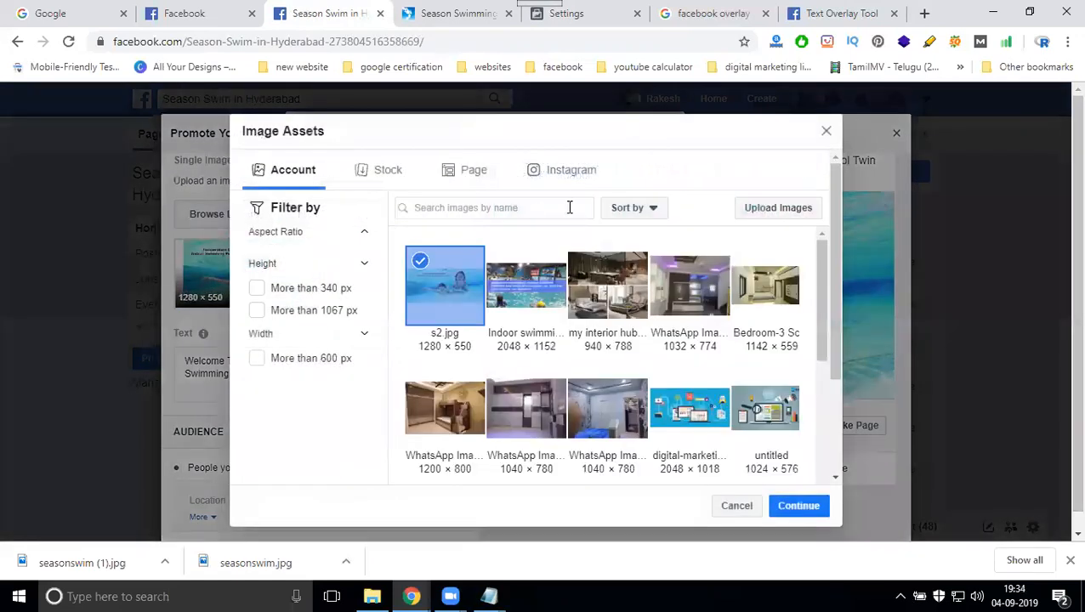
pyautogui.click(781, 210)
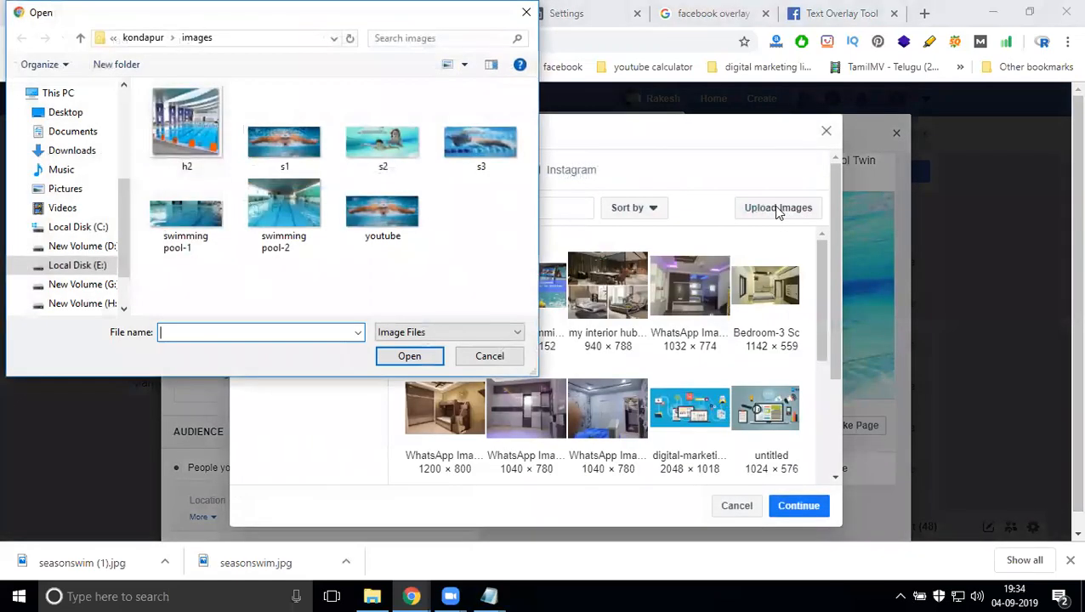
pyautogui.doubleClick(294, 205)
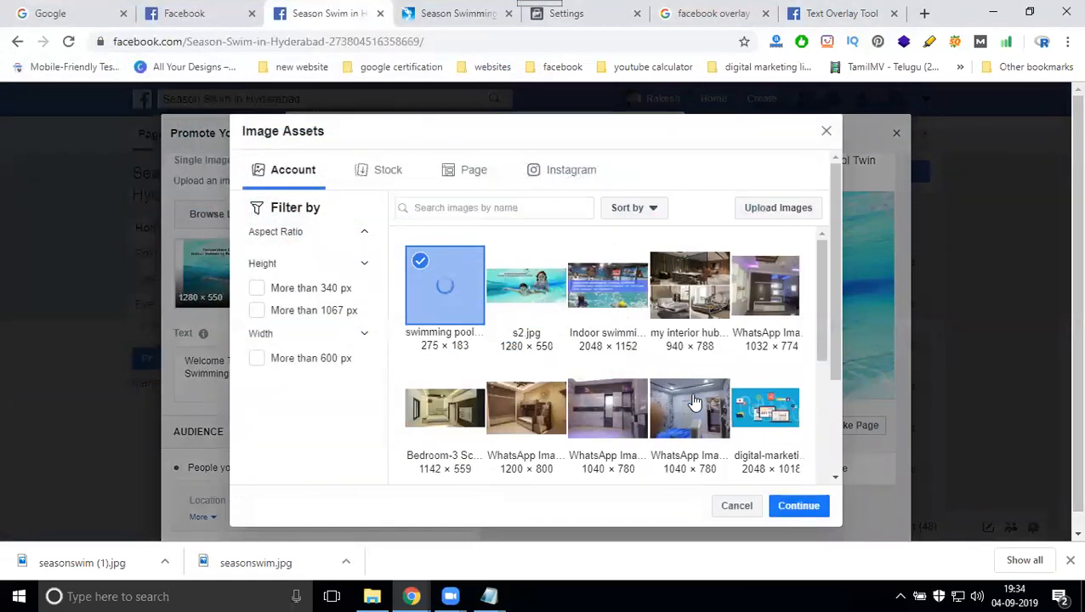
pyautogui.click(806, 523)
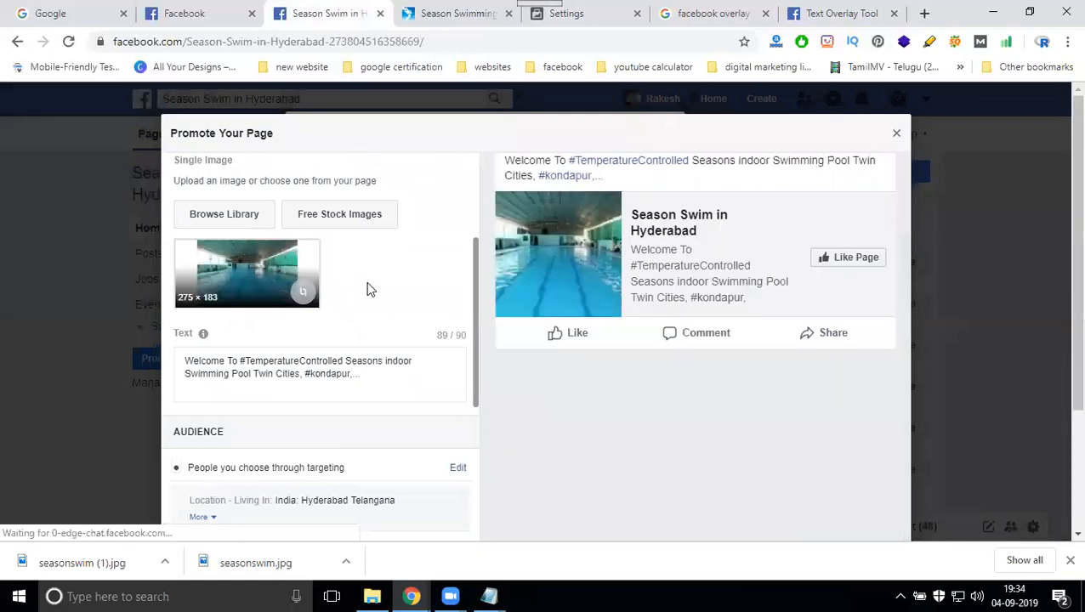
# Step: Check the ad creative's image size error and replace the ad image by uploading kidss from the kondapur summer camp folder
pyautogui.scroll(2, 382, 299)
pyautogui.scroll(1, 383, 299)
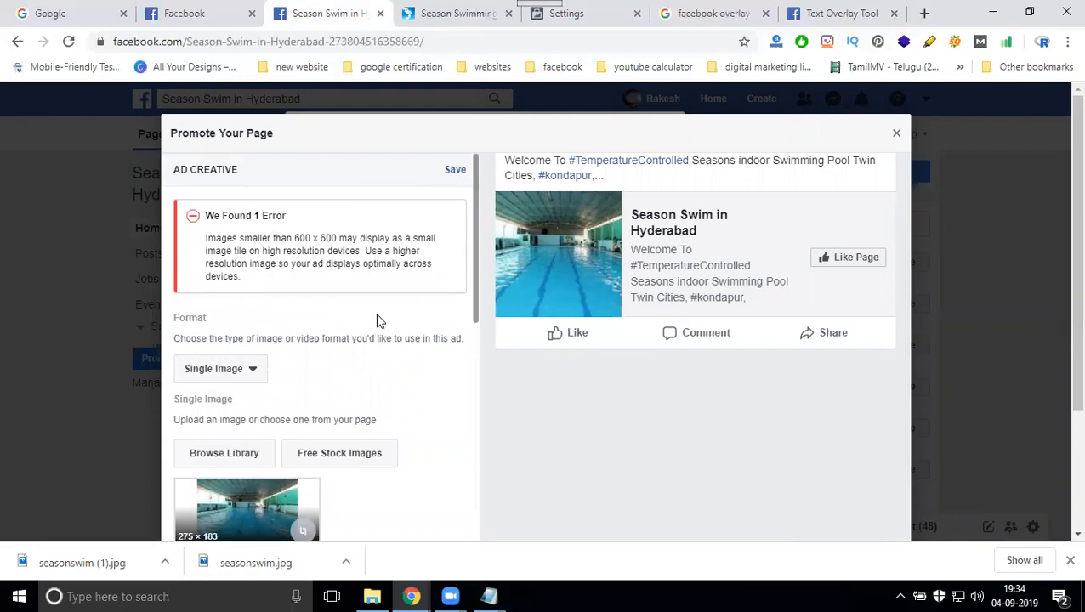
pyautogui.scroll(-1, 378, 319)
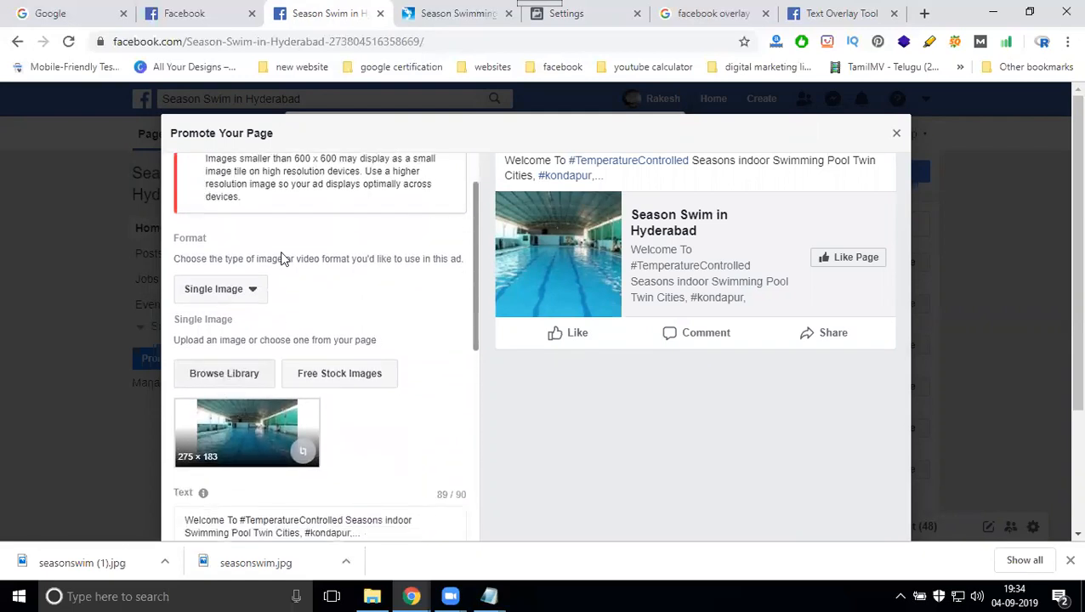
pyautogui.click(228, 375)
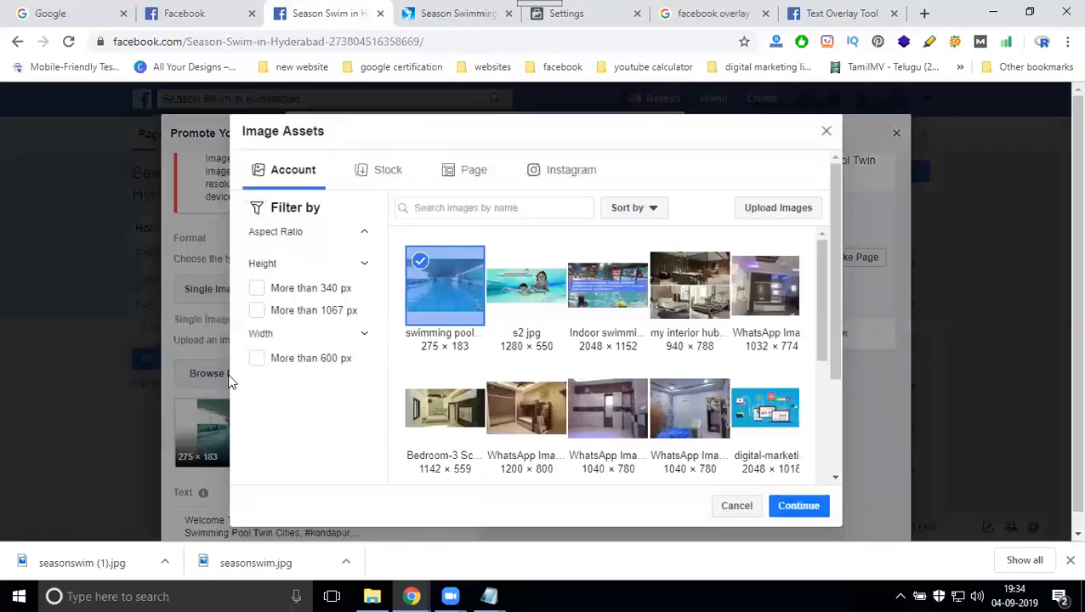
pyautogui.click(756, 207)
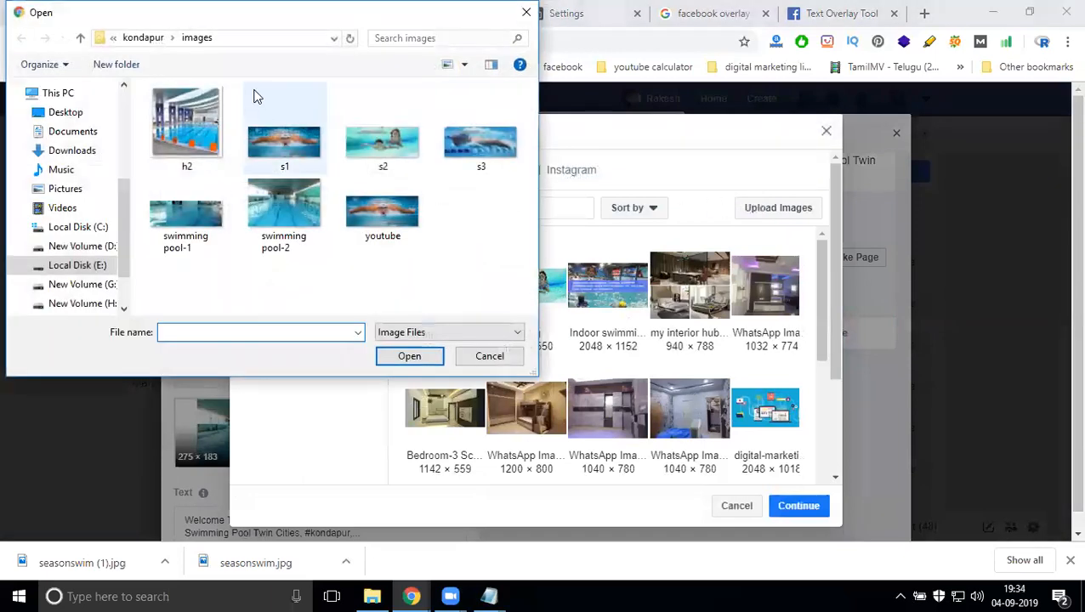
pyautogui.click(147, 45)
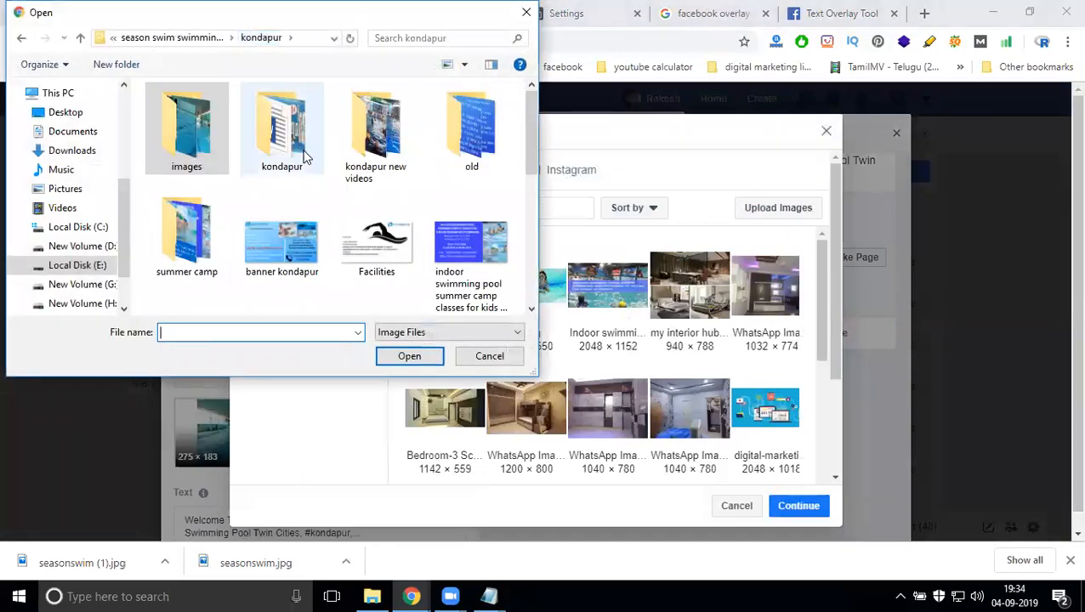
pyautogui.scroll(-2, 356, 238)
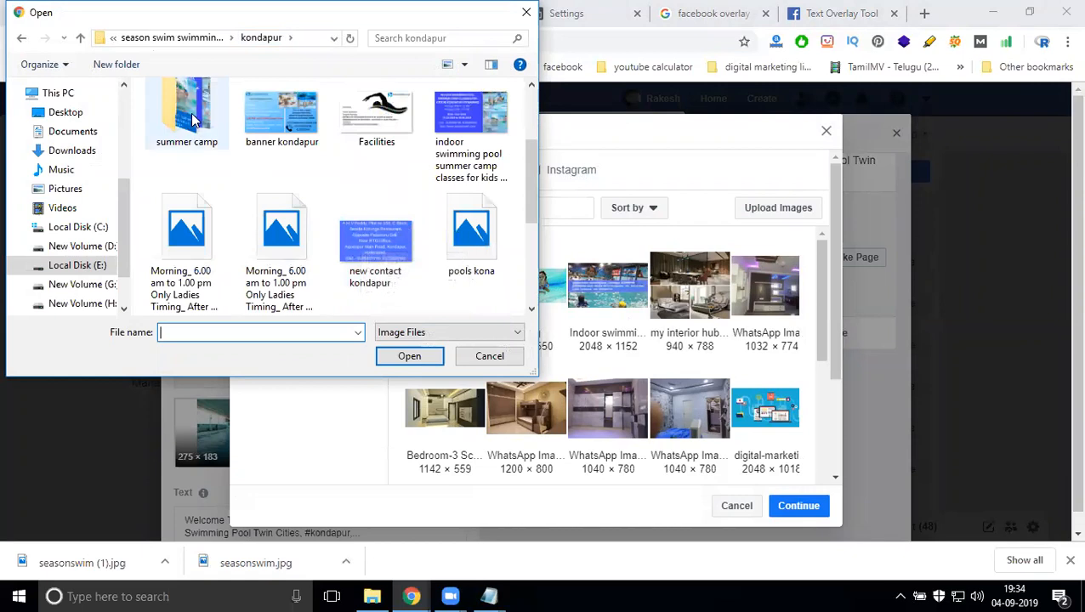
pyautogui.doubleClick(190, 114)
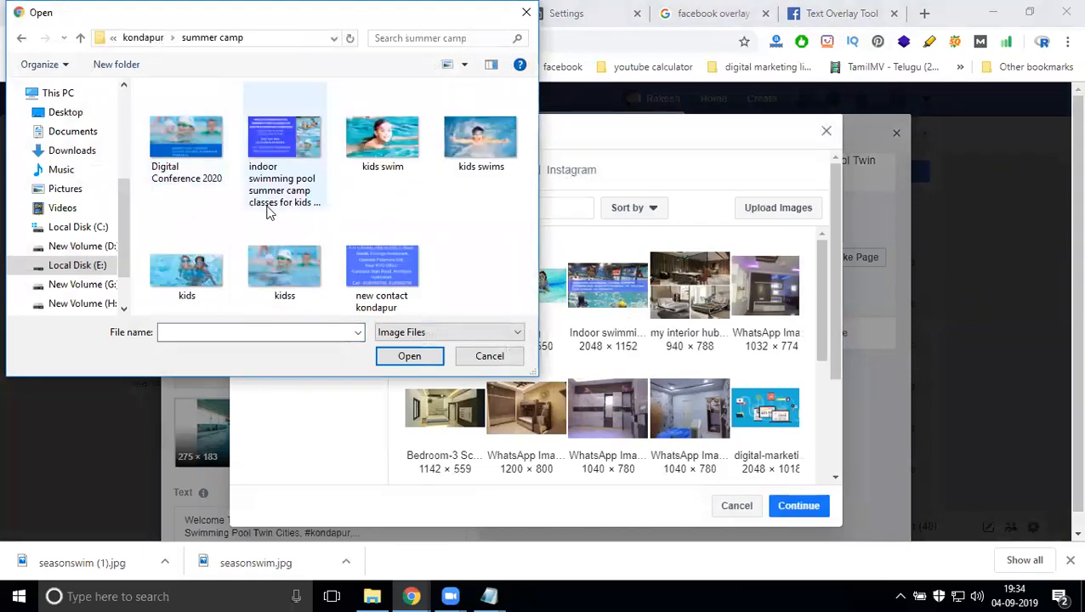
pyautogui.doubleClick(259, 262)
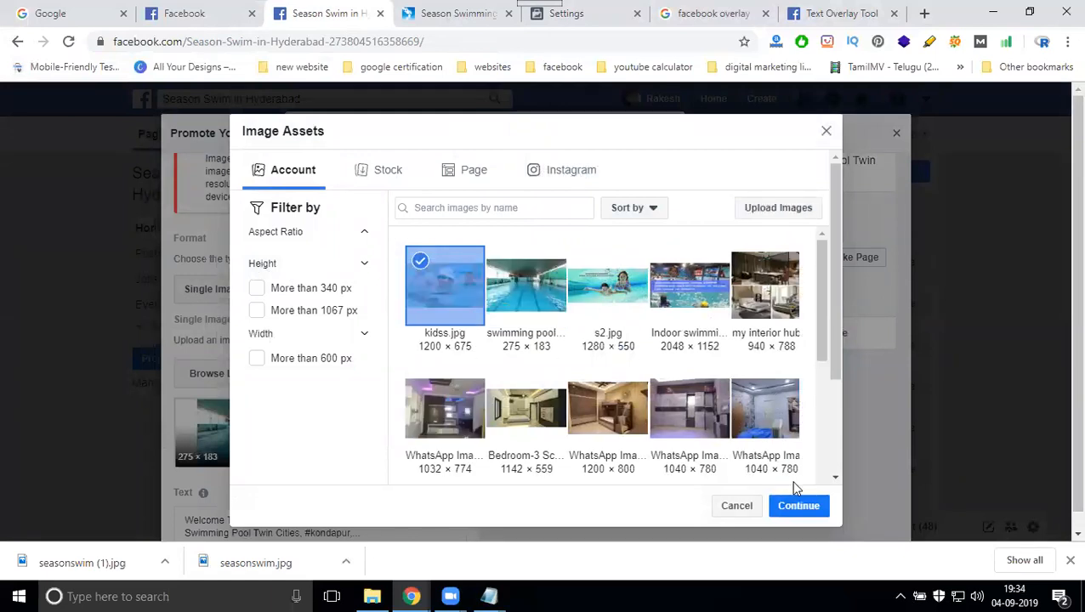
pyautogui.click(801, 509)
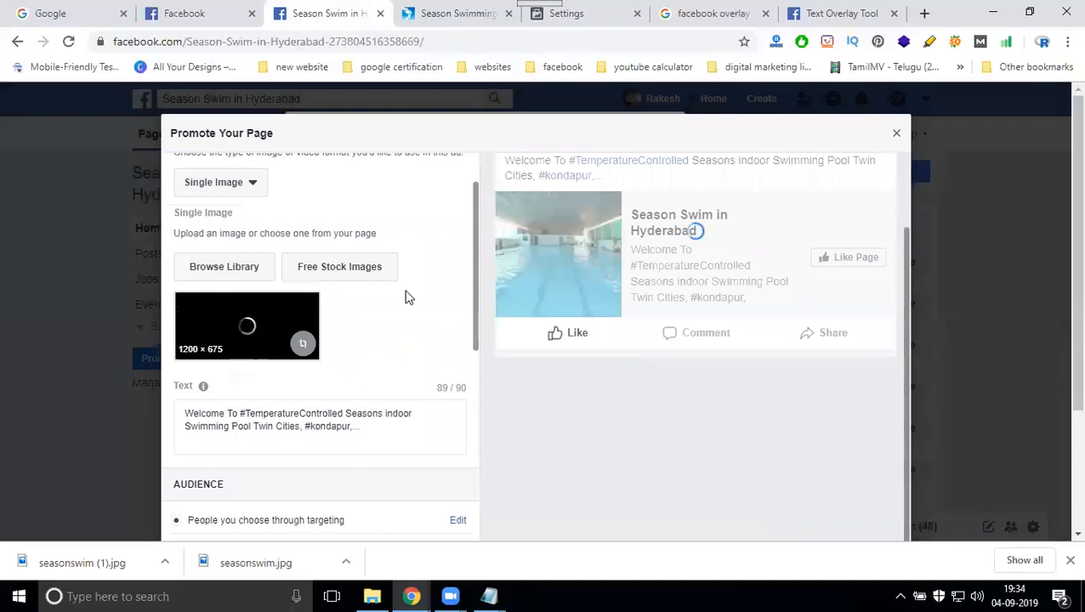
pyautogui.scroll(1, 409, 297)
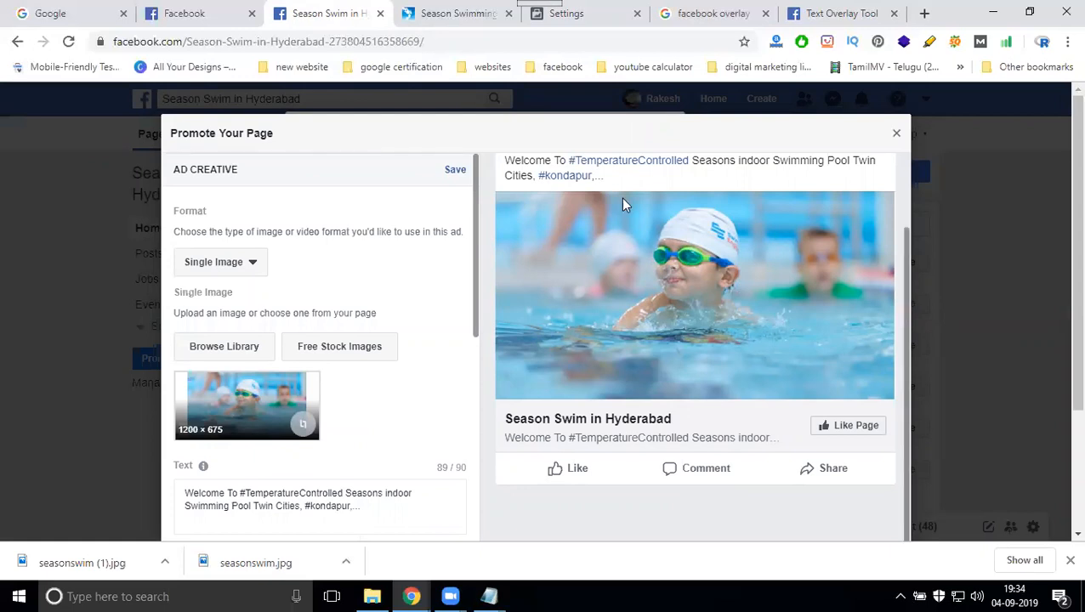
pyautogui.scroll(-2, 374, 315)
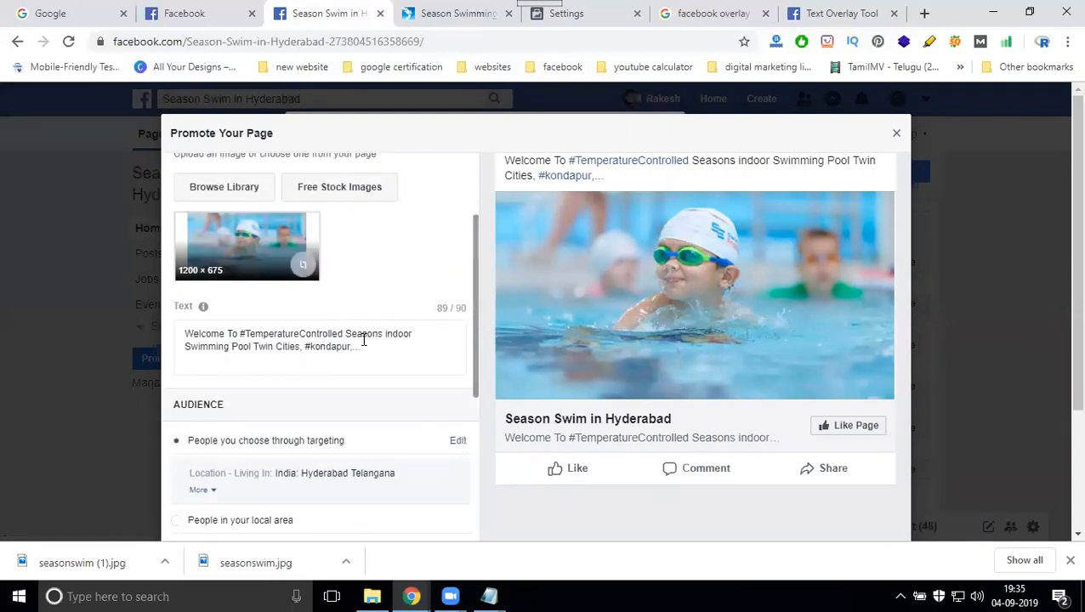
pyautogui.moveTo(374, 349); pyautogui.dragTo(179, 334)
pyautogui.press('BackSpace')
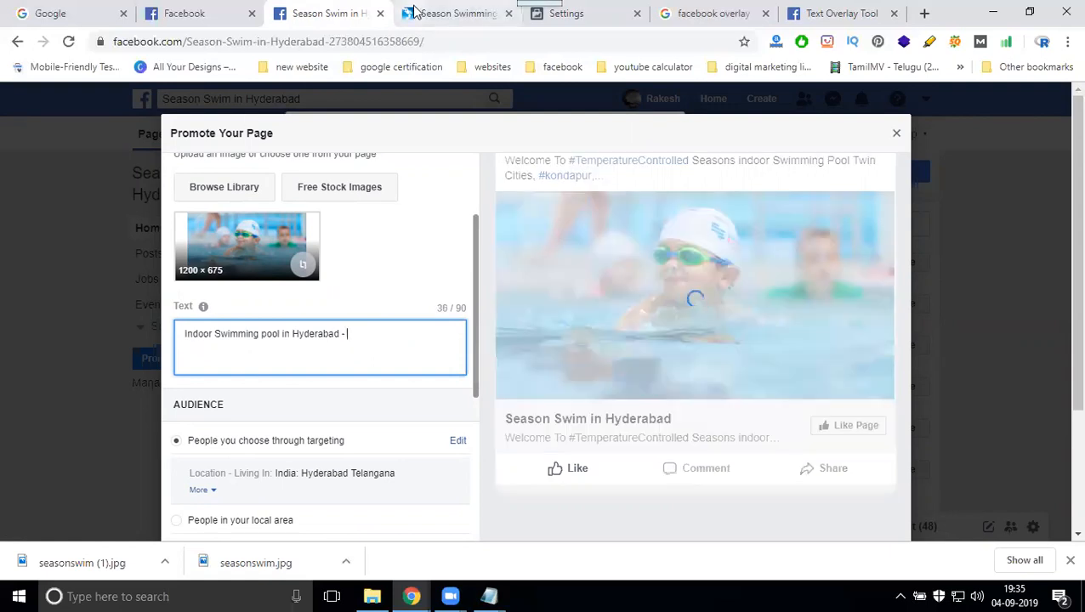
pyautogui.click(447, 14)
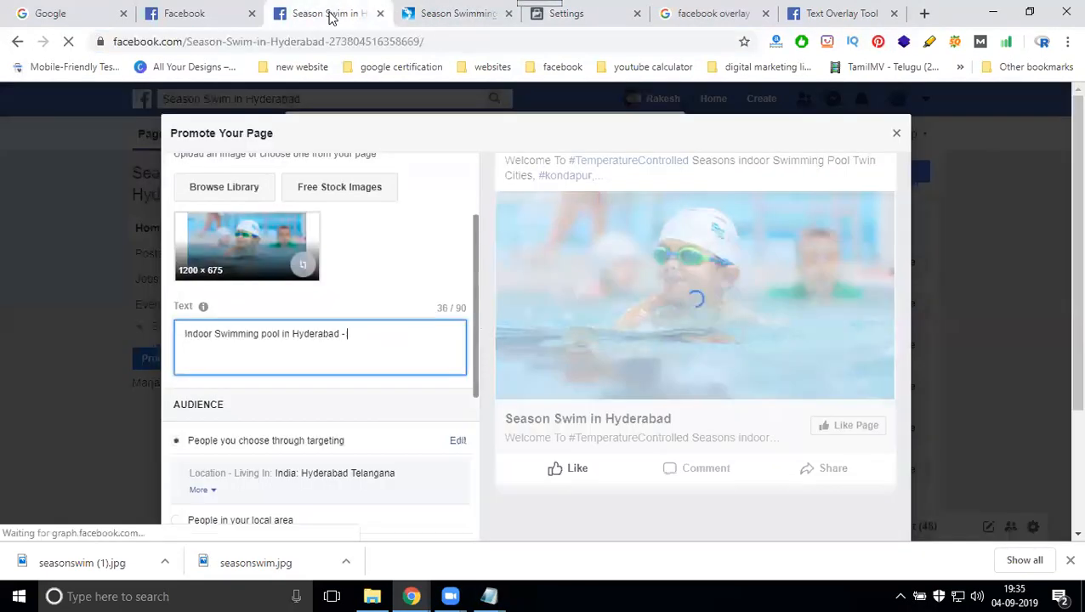
pyautogui.click(330, 15)
pyautogui.write('https://www.seasonswim.com/')
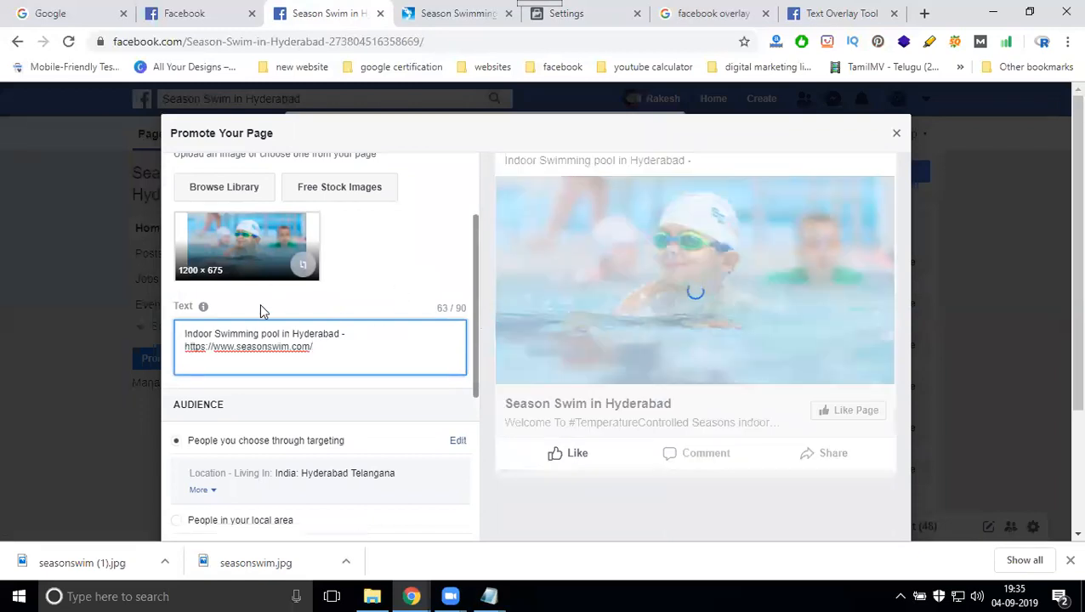
# Step: Check the ad preview and change "pool" to "pools" in the ad text
pyautogui.scroll(-2, 203, 310)
pyautogui.scroll(-1, 201, 312)
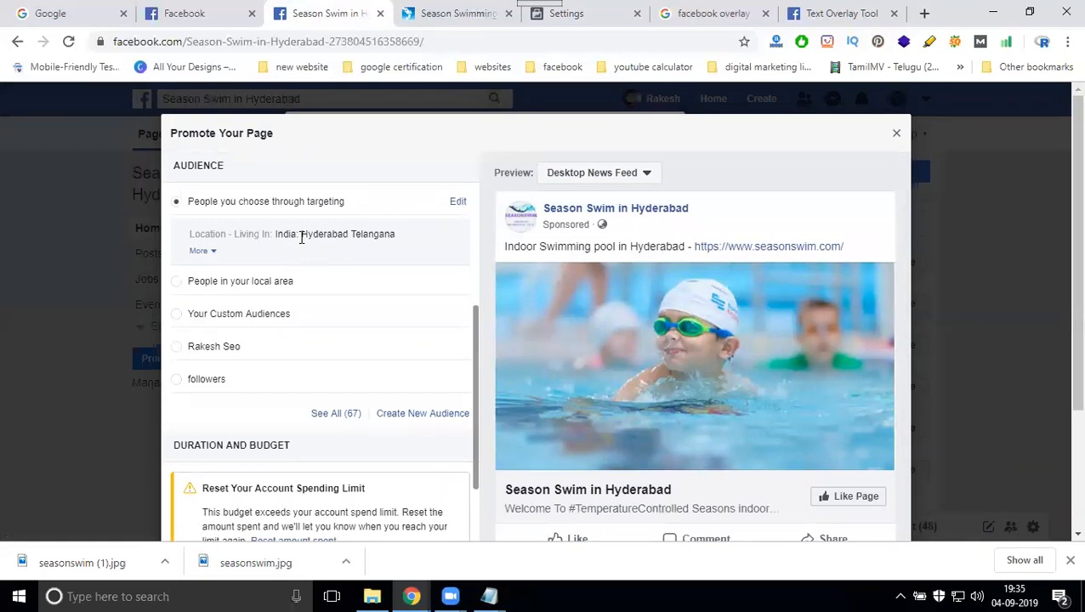
pyautogui.scroll(1, 277, 412)
pyautogui.scroll(2, 276, 408)
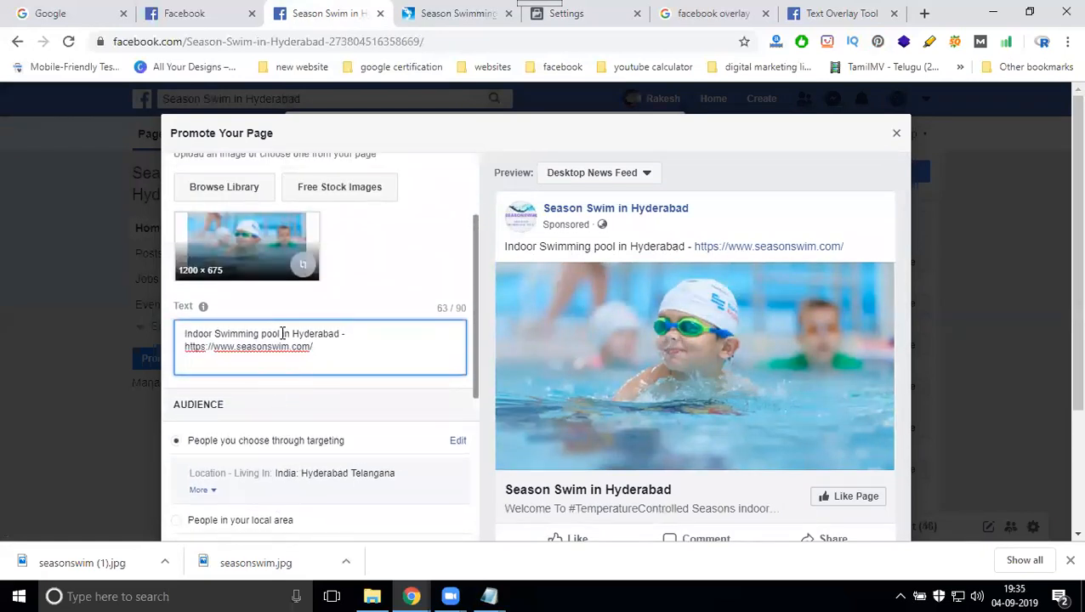
pyautogui.write('s')
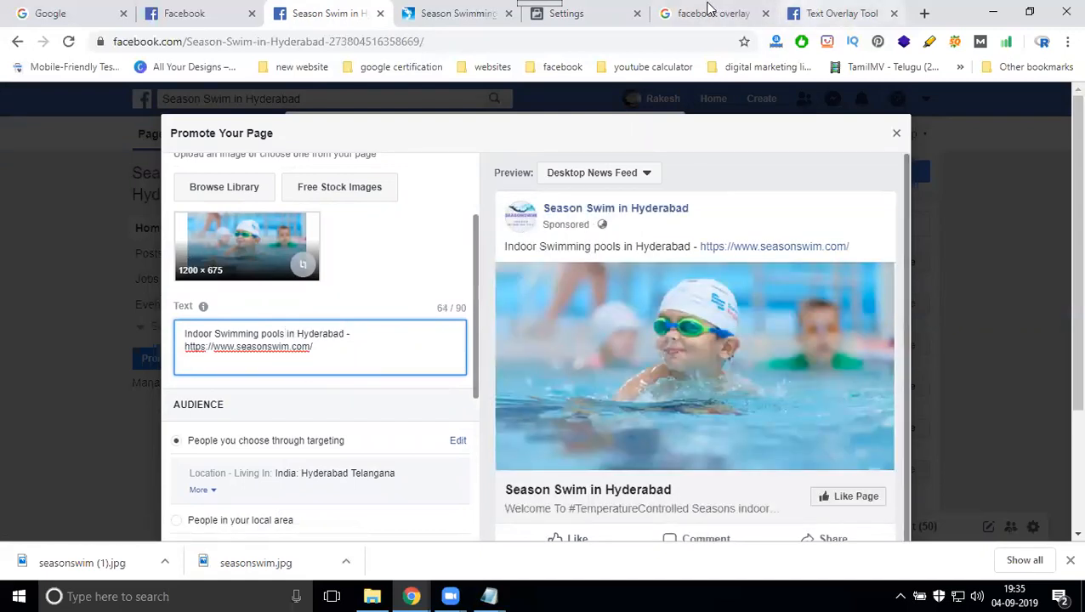
pyautogui.click(473, 13)
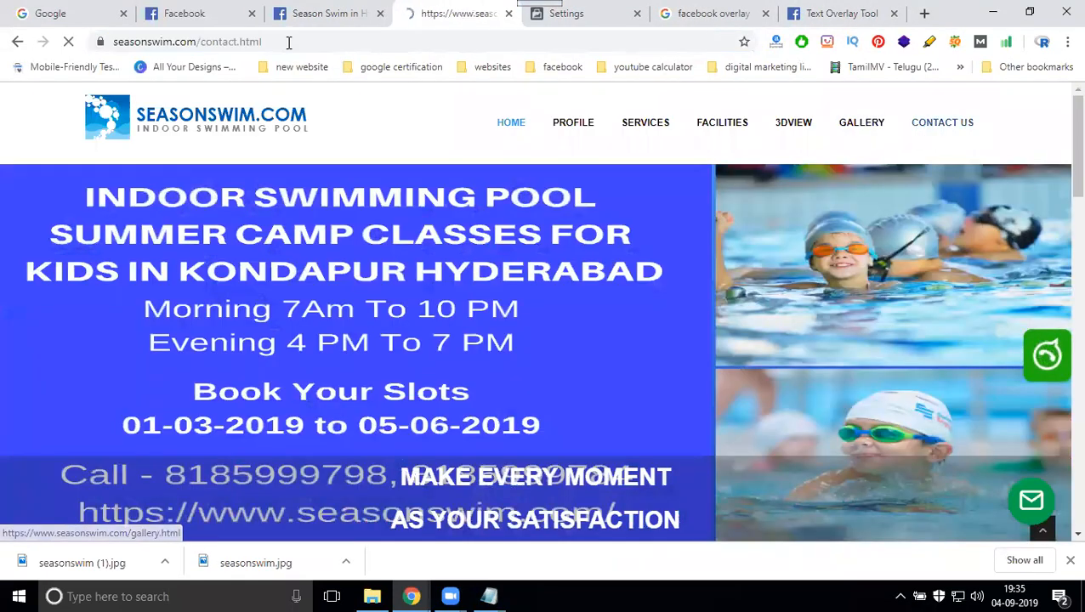
pyautogui.click(286, 39)
pyautogui.hotkey('ctrl', 'c')
pyautogui.click(293, 24)
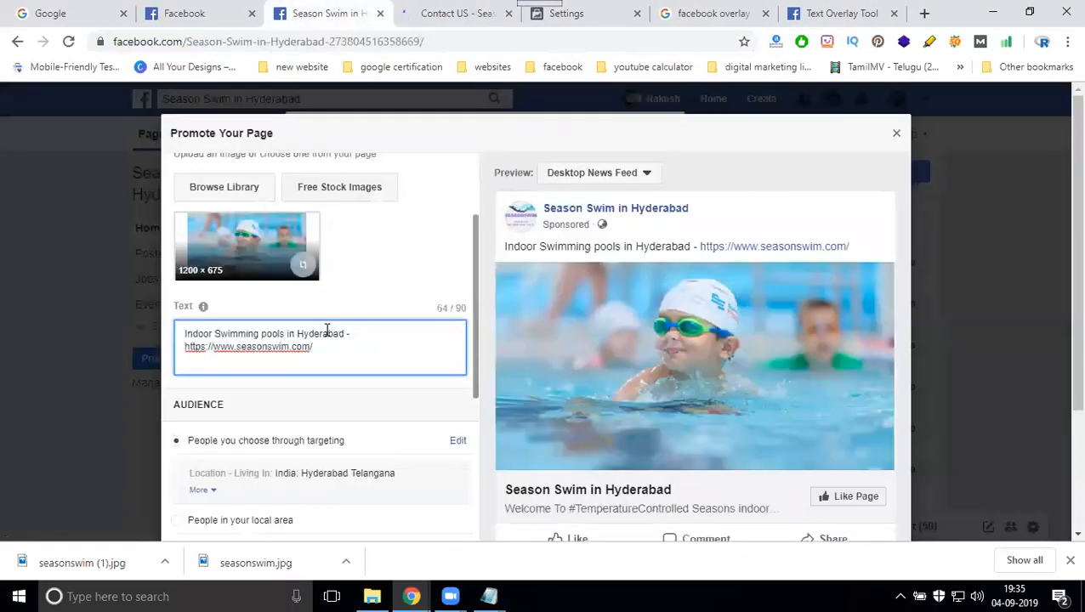
pyautogui.moveTo(314, 347); pyautogui.dragTo(184, 353)
pyautogui.hotkey('ctrl', 'v')
# Step: Submit the page promotion and the ad account information form with its tax fields left blank, and dismiss the confirmation
pyautogui.scroll(-1, 672, 292)
pyautogui.scroll(-2, 1014, 320)
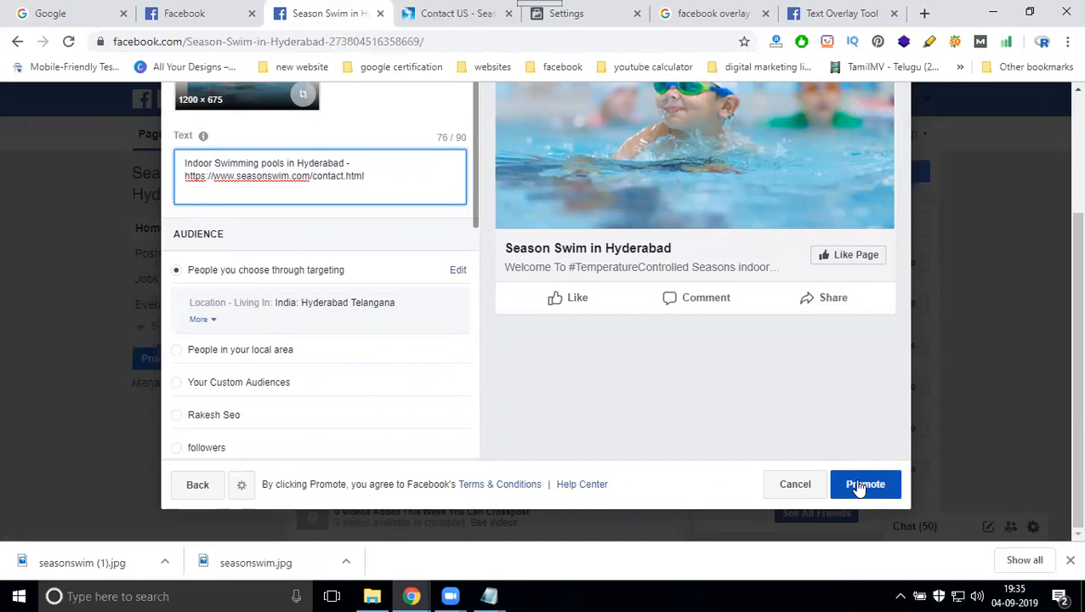
pyautogui.click(864, 485)
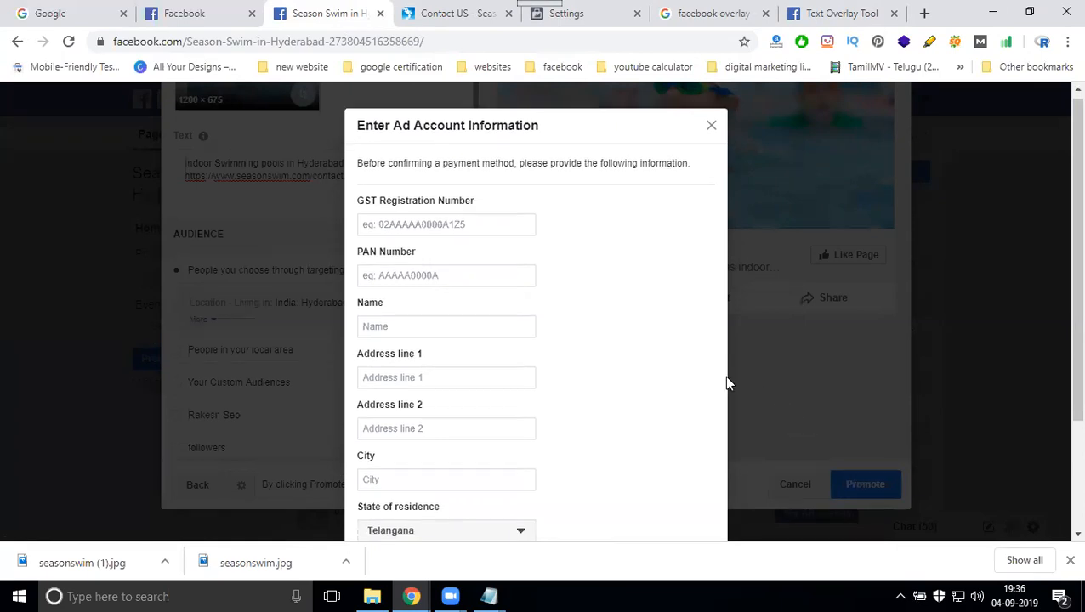
pyautogui.scroll(-2, 724, 376)
pyautogui.click(680, 493)
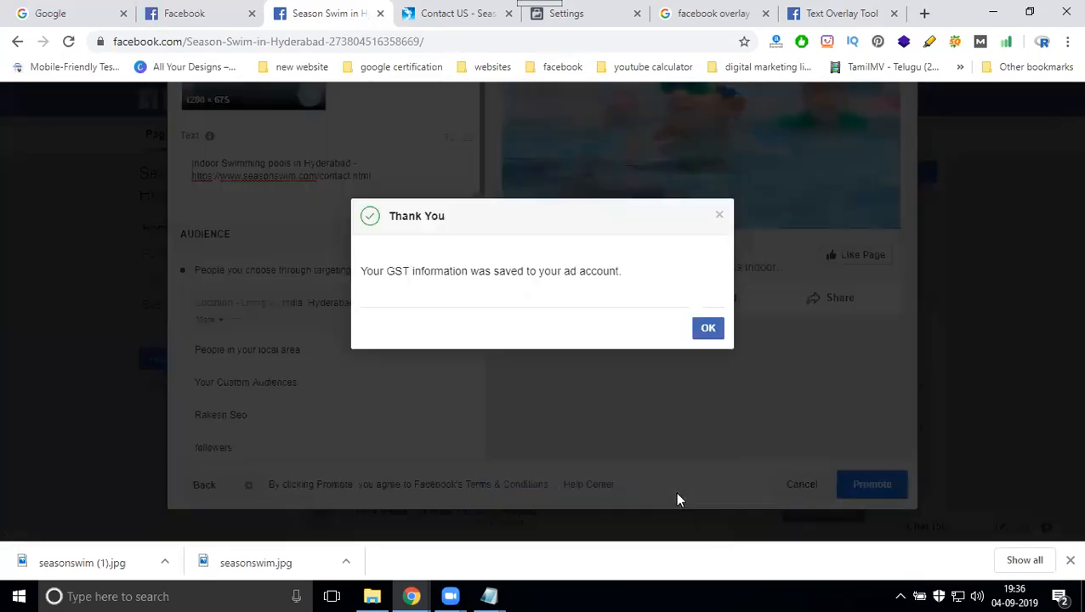
pyautogui.click(704, 330)
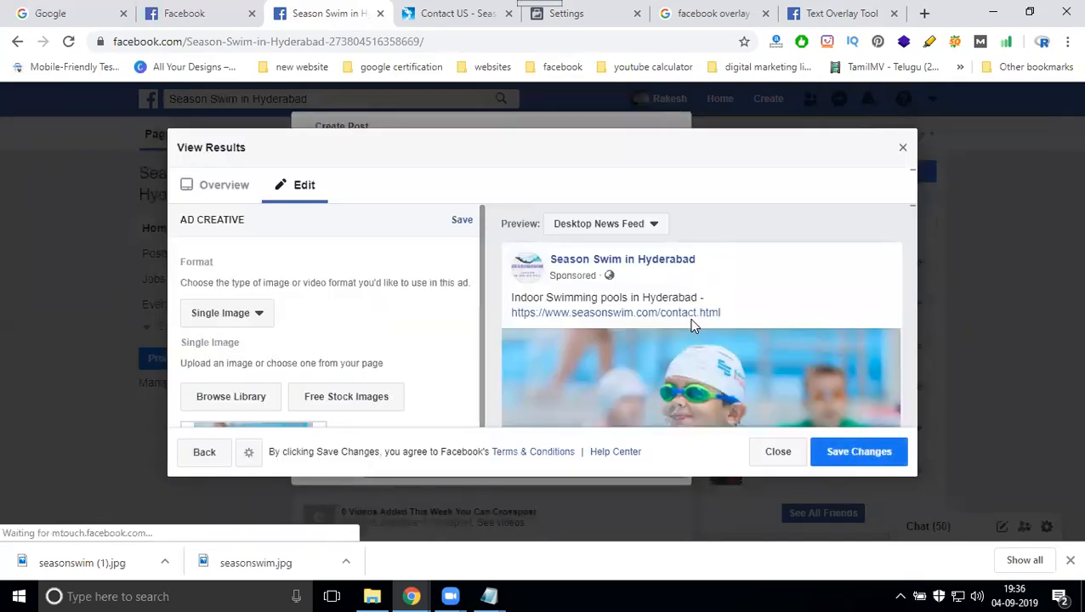
# Step: Try to save the promotion's changes, and close the account information form, the results view and the post composer
pyautogui.click(876, 457)
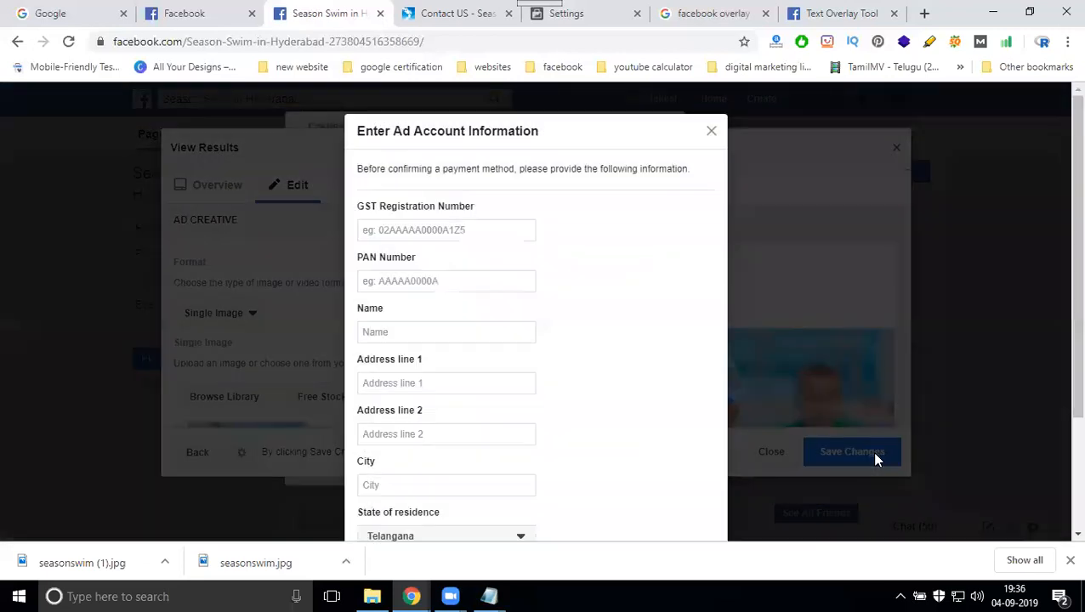
pyautogui.click(710, 132)
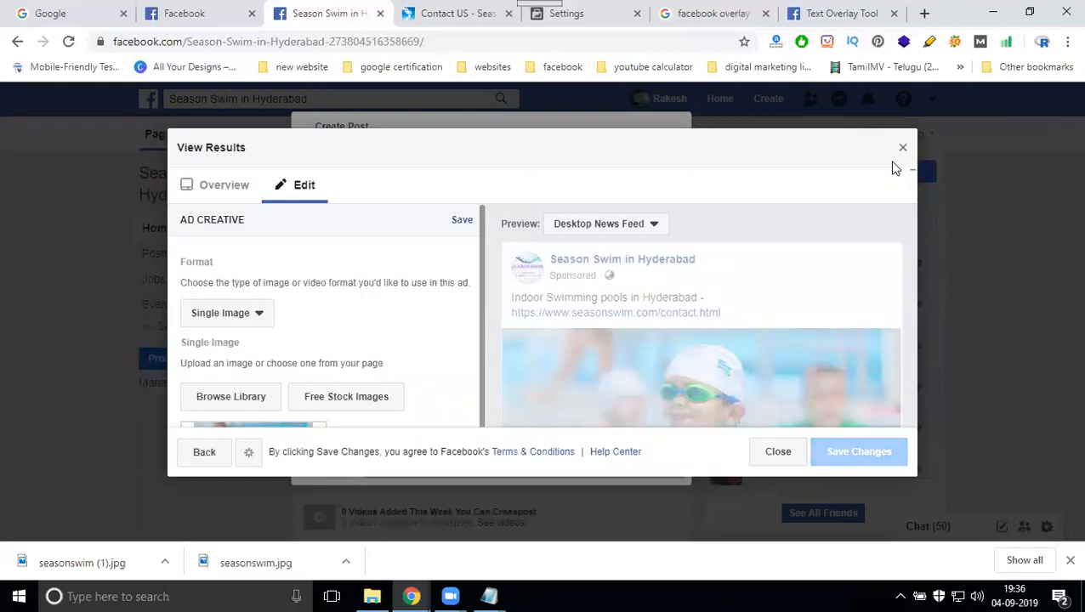
pyautogui.click(903, 148)
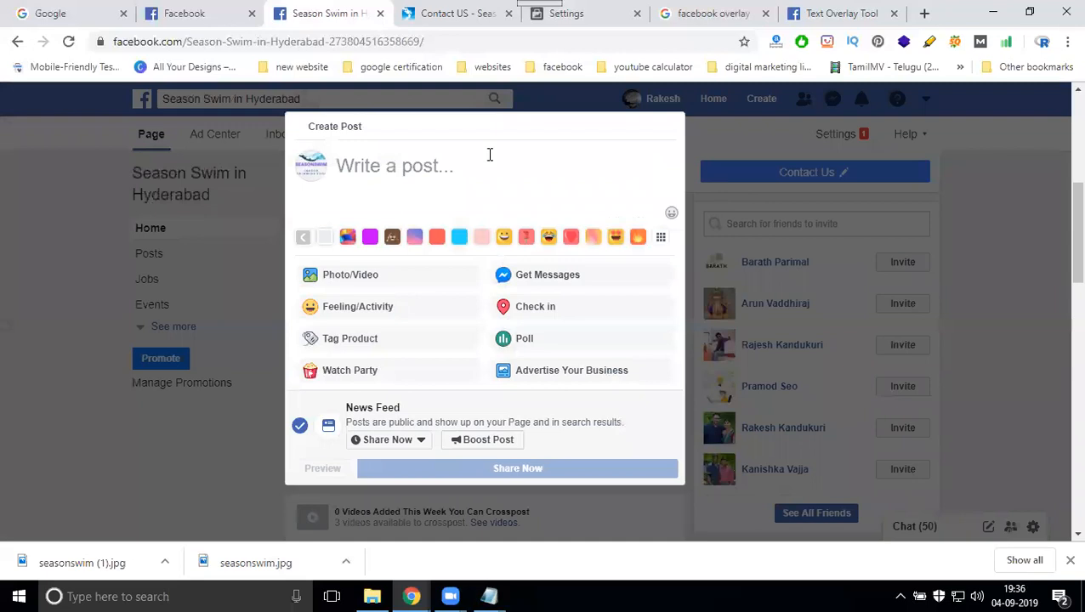
pyautogui.click(32, 182)
# Step: Open the page's Ad Center and check the review status of the Page Likes ad
pyautogui.scroll(5, 74, 272)
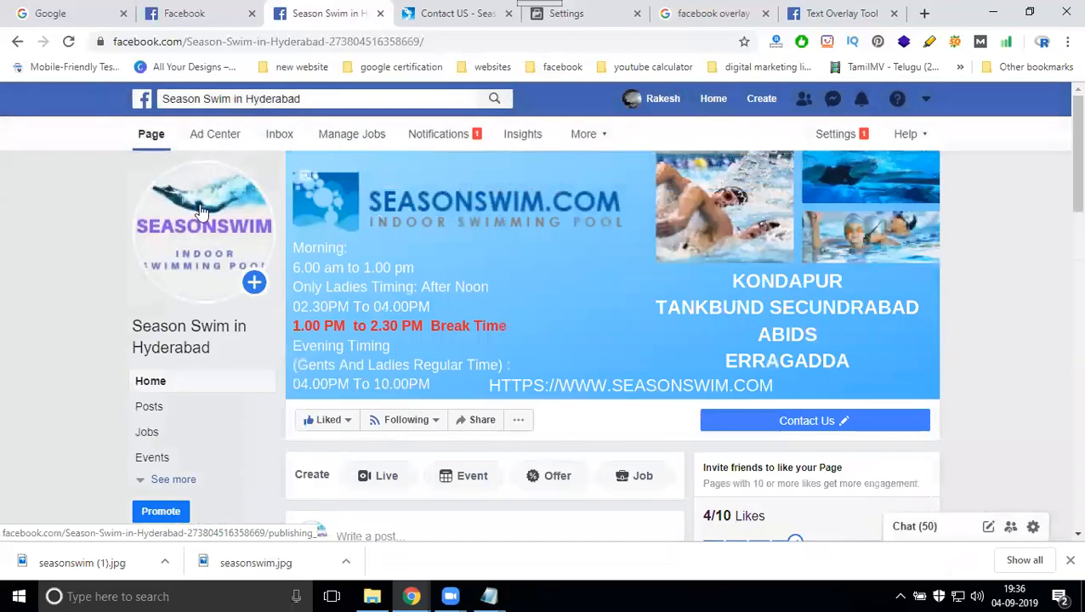
pyautogui.click(215, 136)
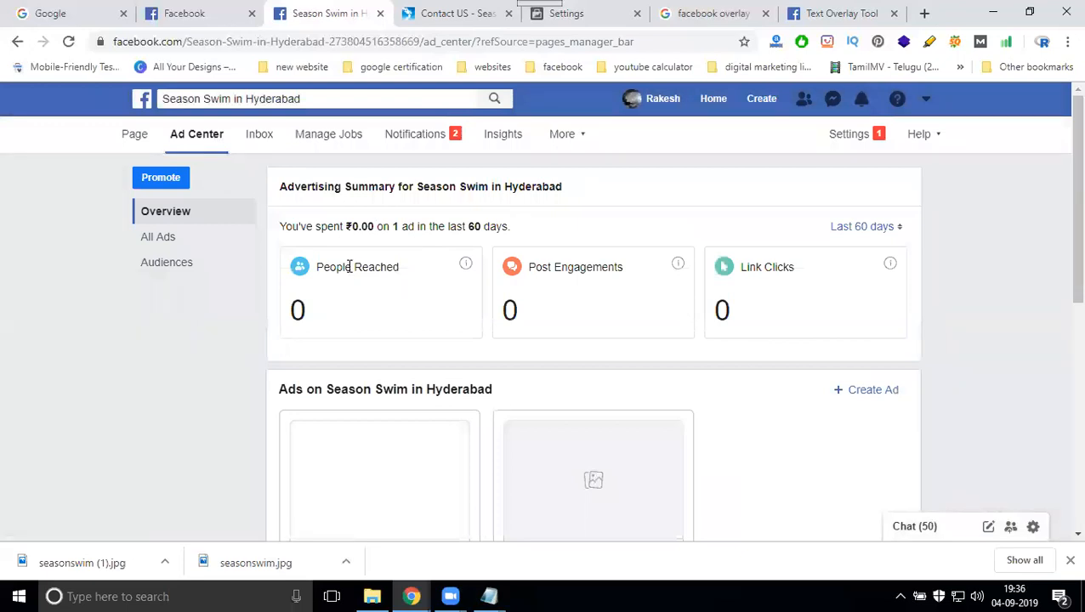
pyautogui.scroll(-2, 621, 278)
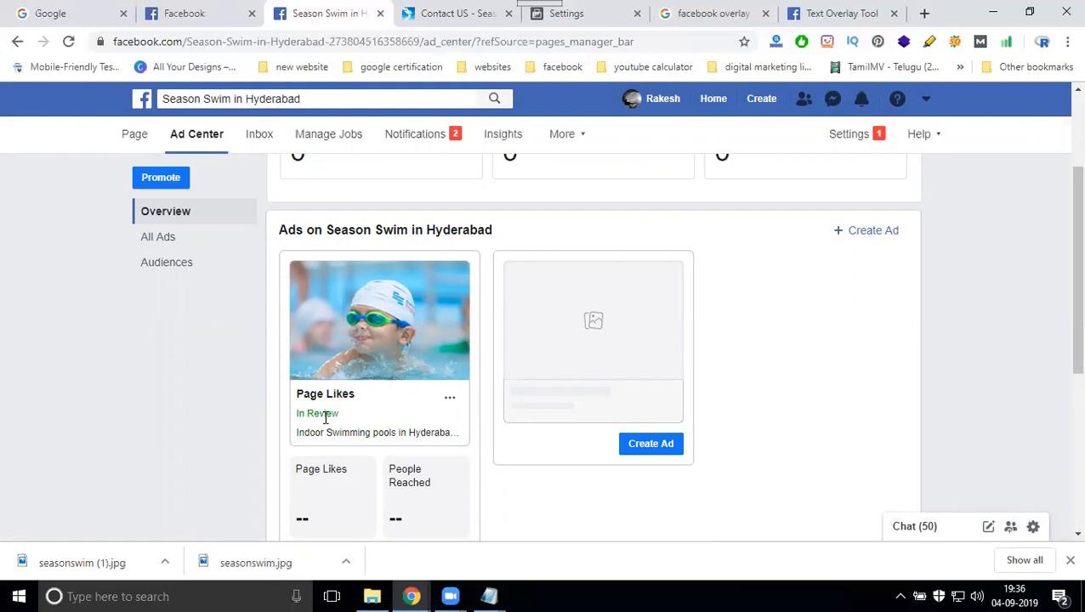
# Step: Review the payment methods for adding money in the ad account's payment settings and close the selection without choosing one
pyautogui.click(570, 15)
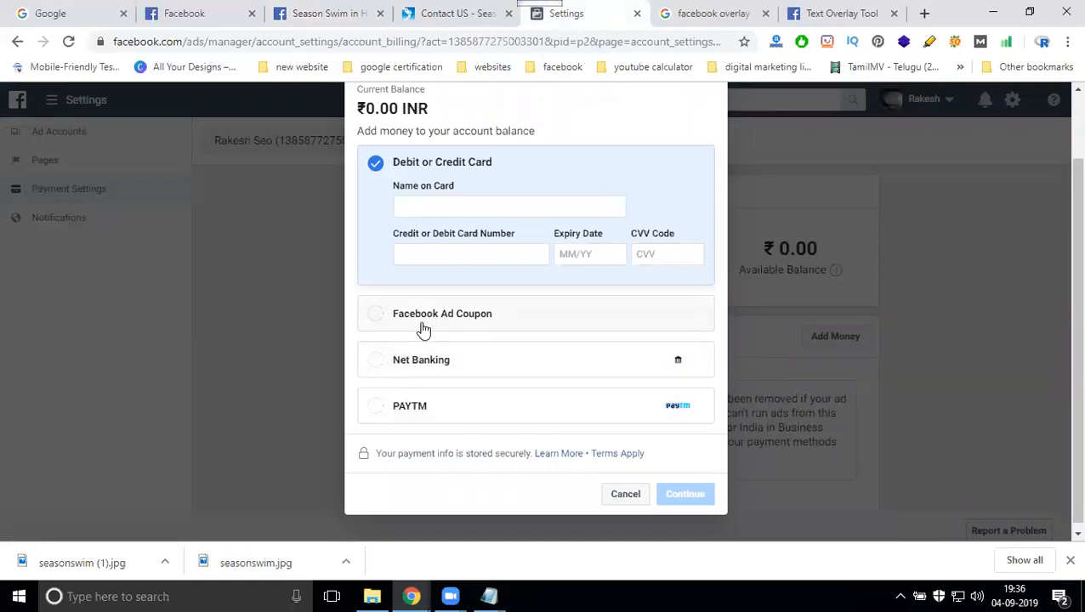
pyautogui.scroll(1, 423, 330)
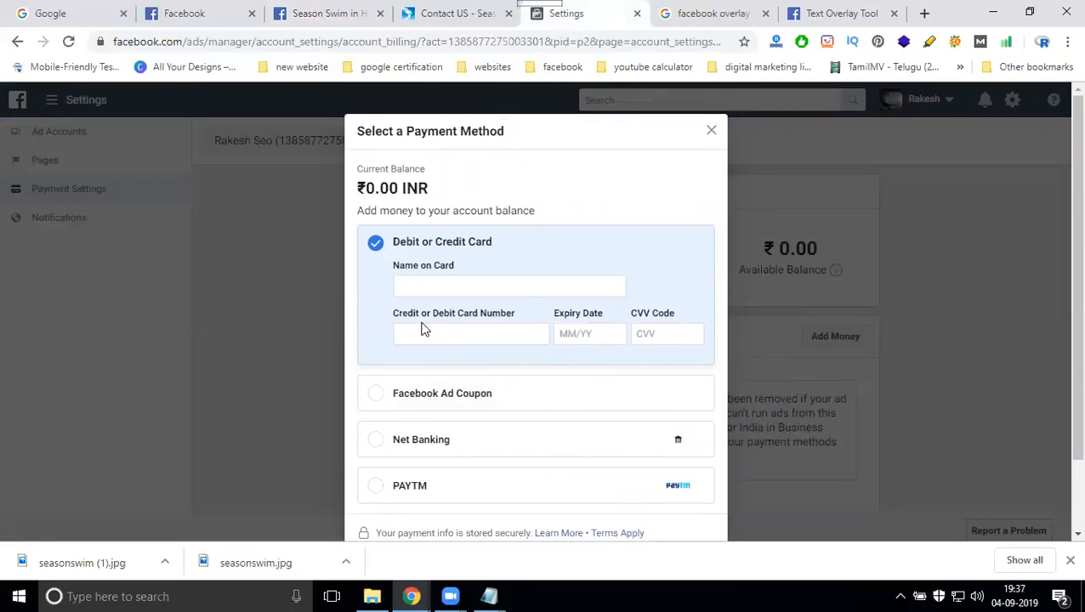
pyautogui.scroll(-1, 428, 319)
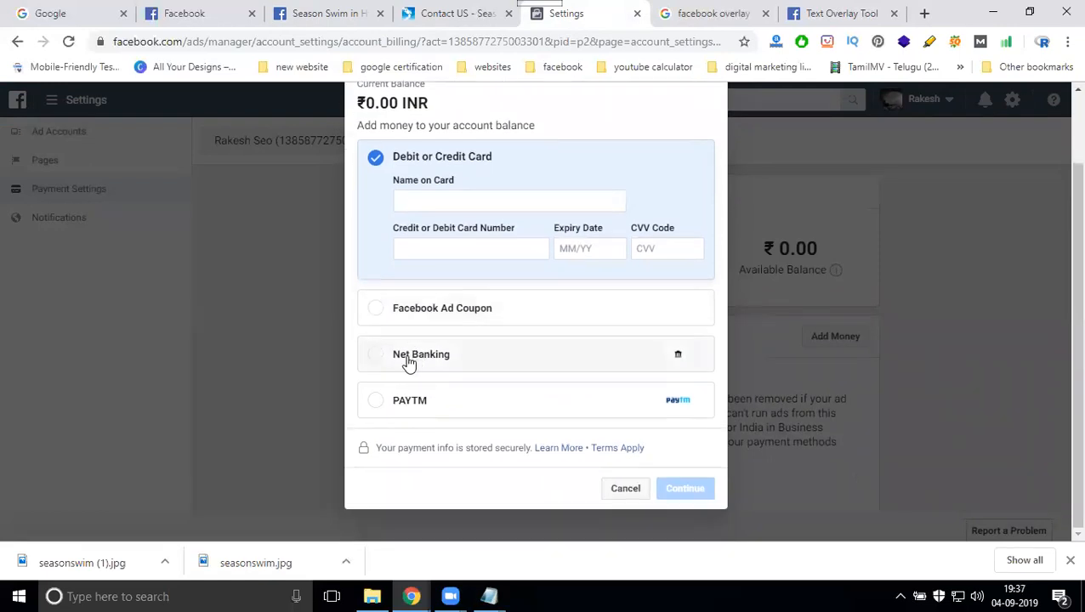
pyautogui.scroll(1, 537, 363)
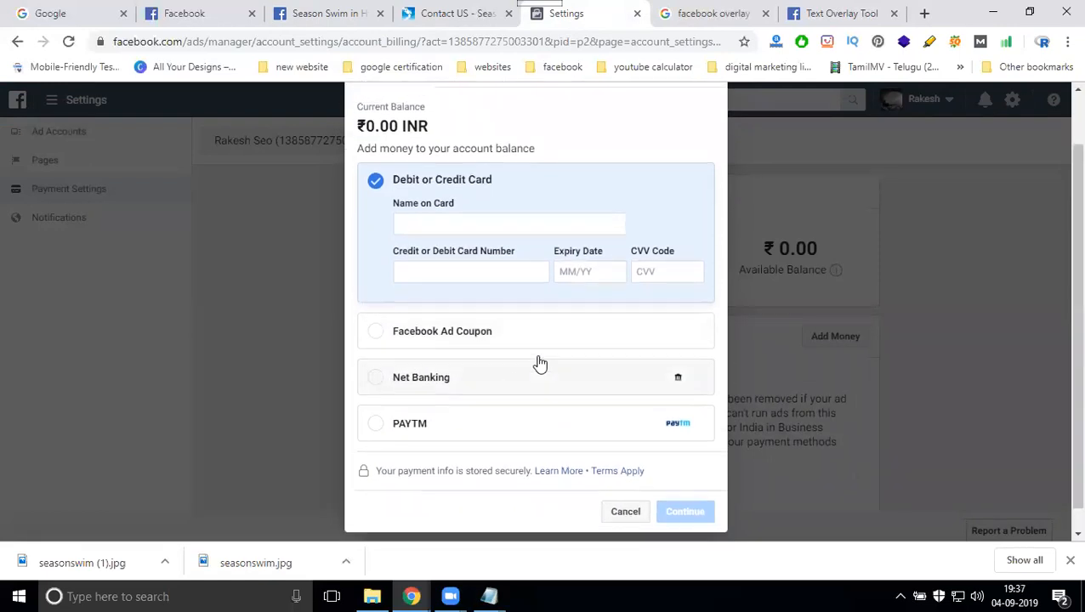
pyautogui.click(711, 131)
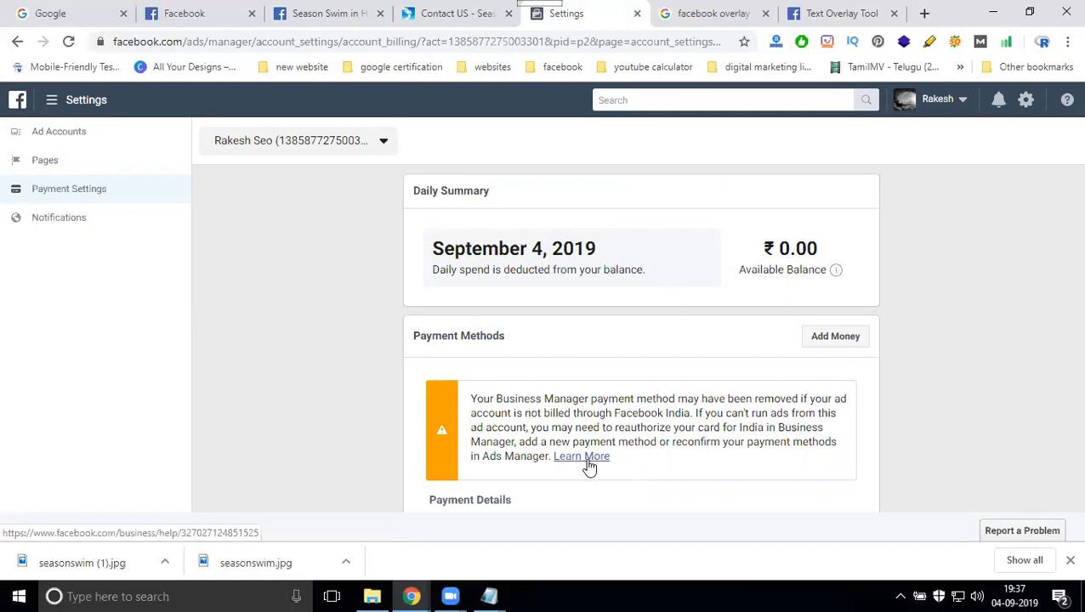
# Step: Open Ads Manager and turn off the three Ongoing Local Business Promotion campaigns, keeping the Season Swim campaign on
pyautogui.click(53, 101)
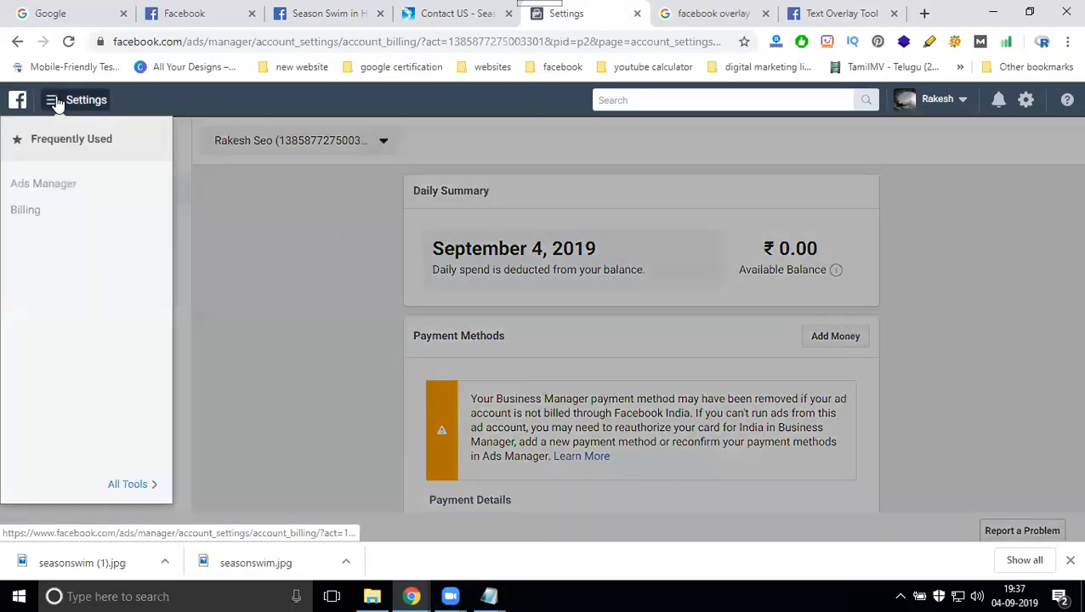
pyautogui.click(43, 189)
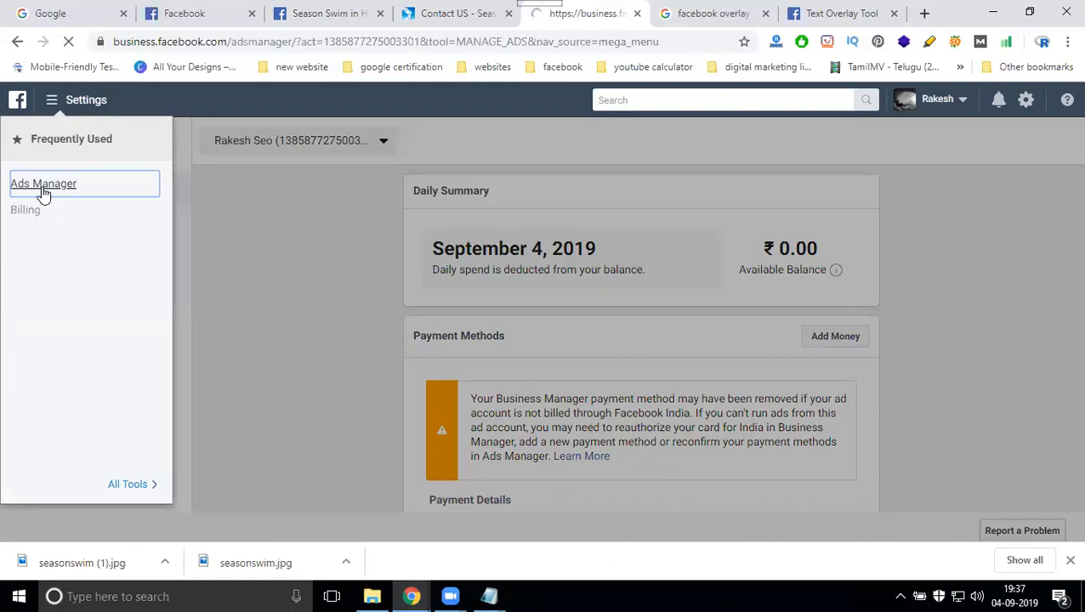
pyautogui.click(286, 15)
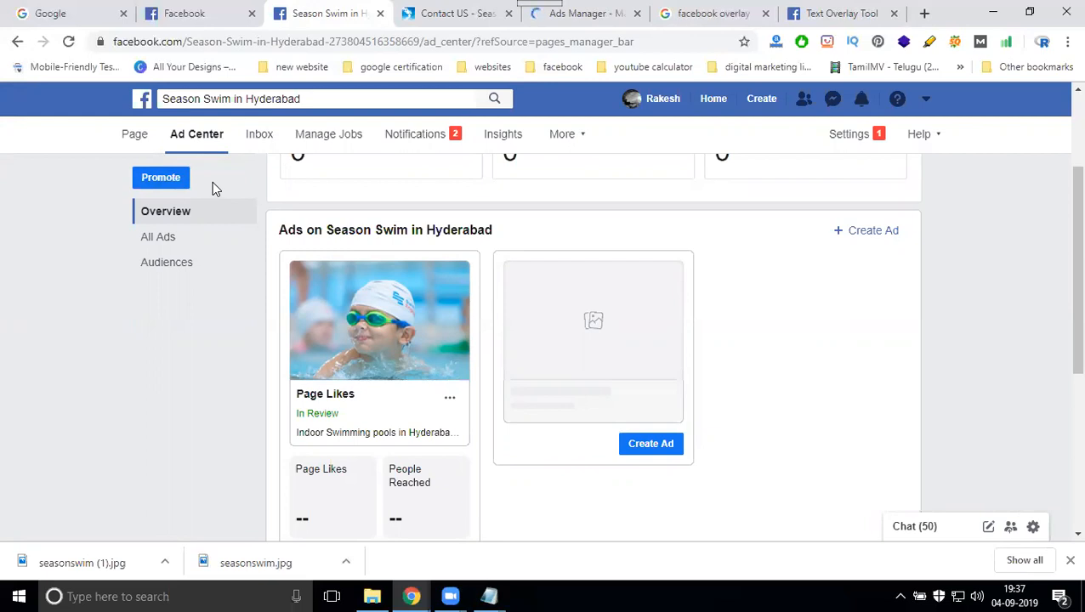
pyautogui.click(570, 14)
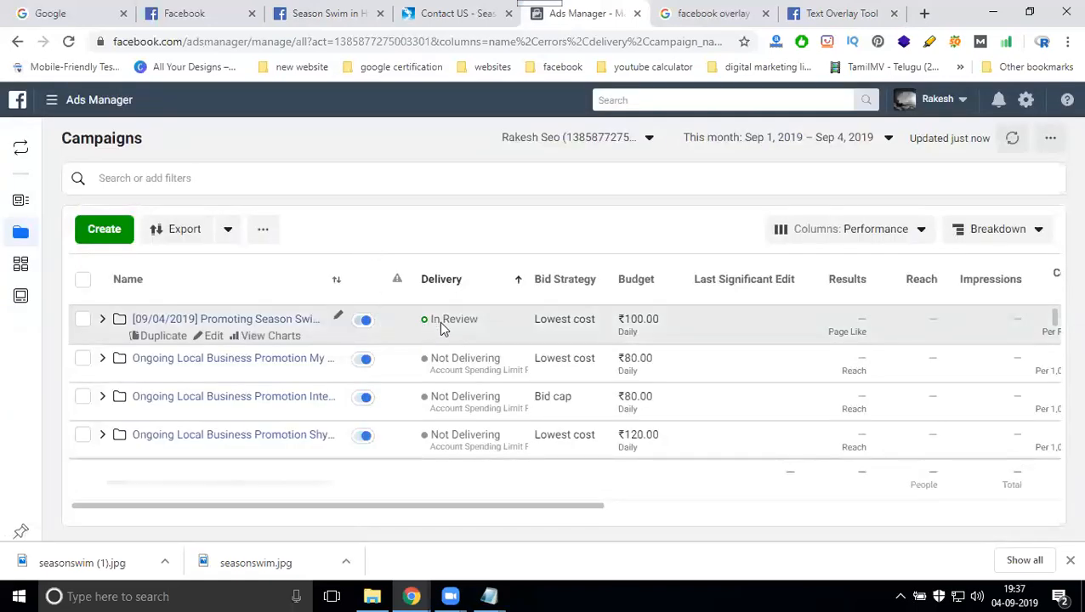
pyautogui.click(363, 361)
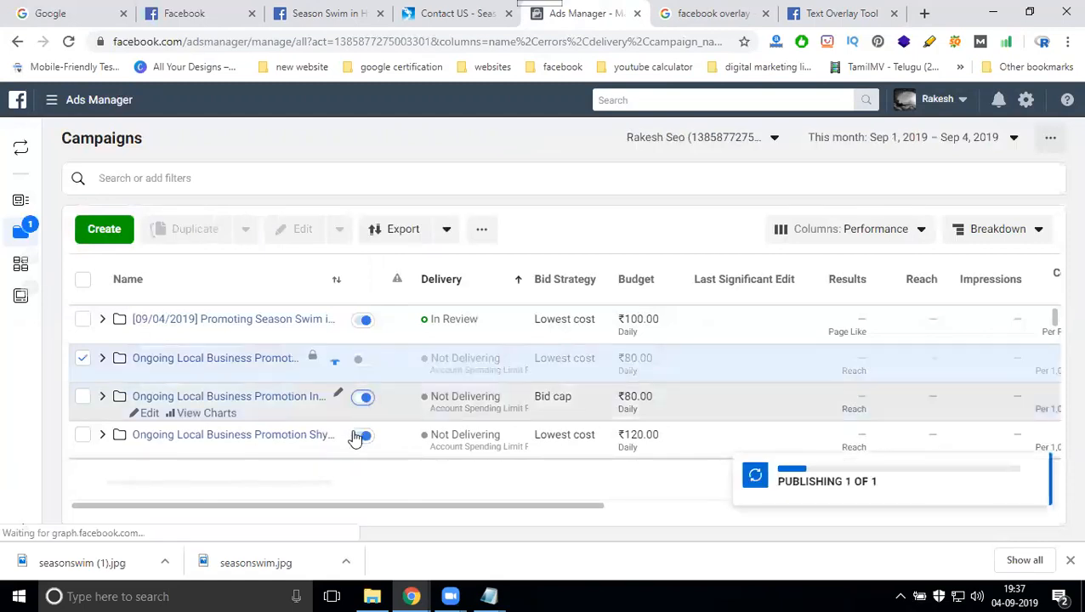
pyautogui.click(361, 436)
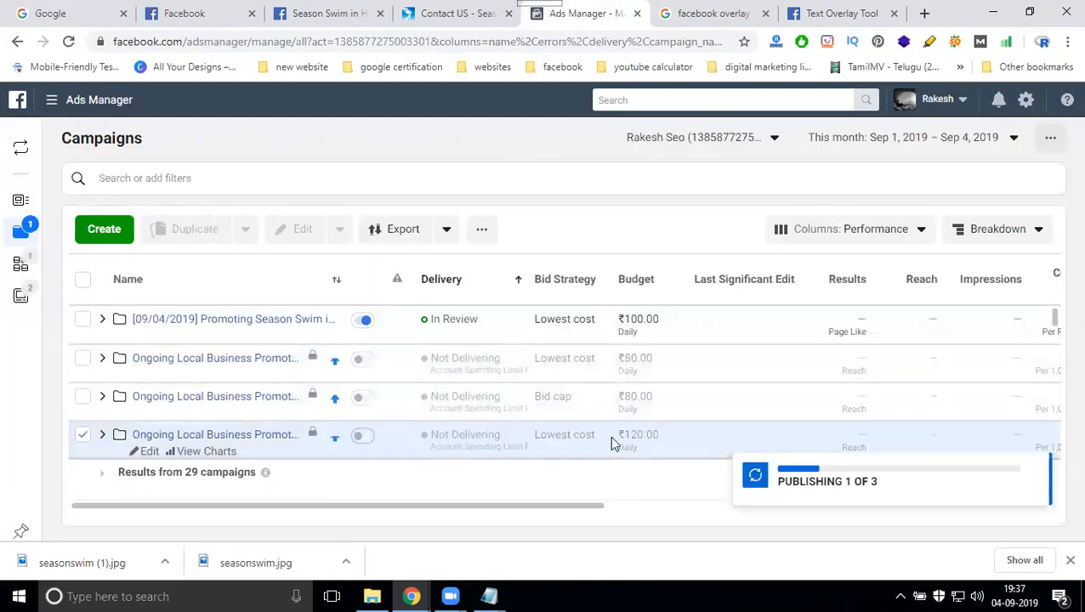